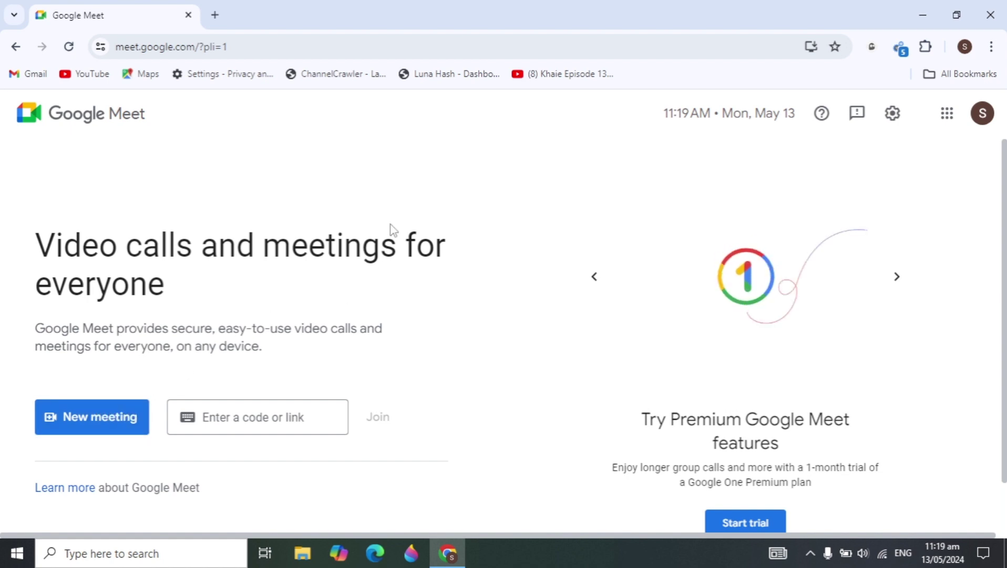
Step: Google 'chrome extensions' in a new tab and find the Chrome Web Store result
click(221, 19)
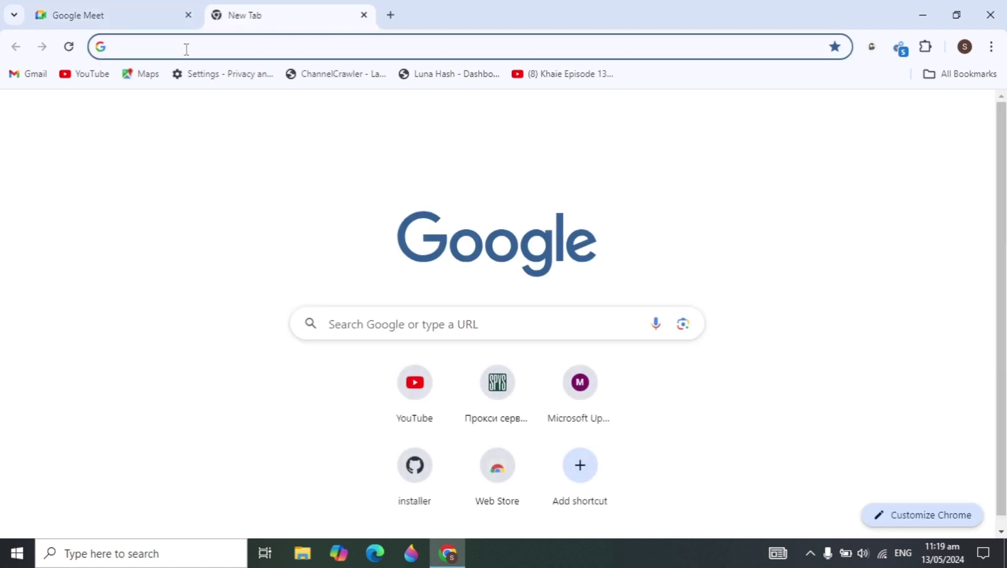
click(414, 320)
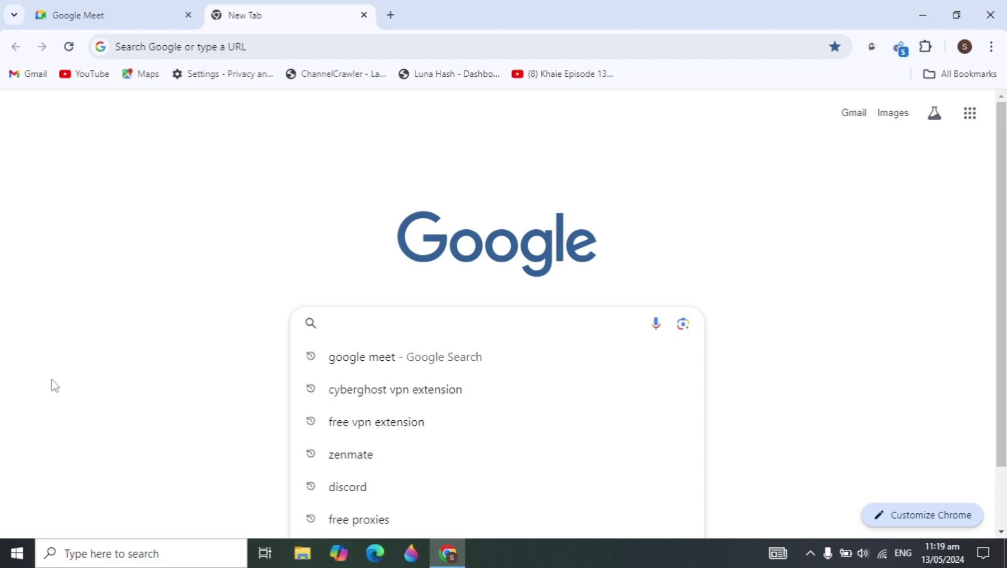
text(chrome e)
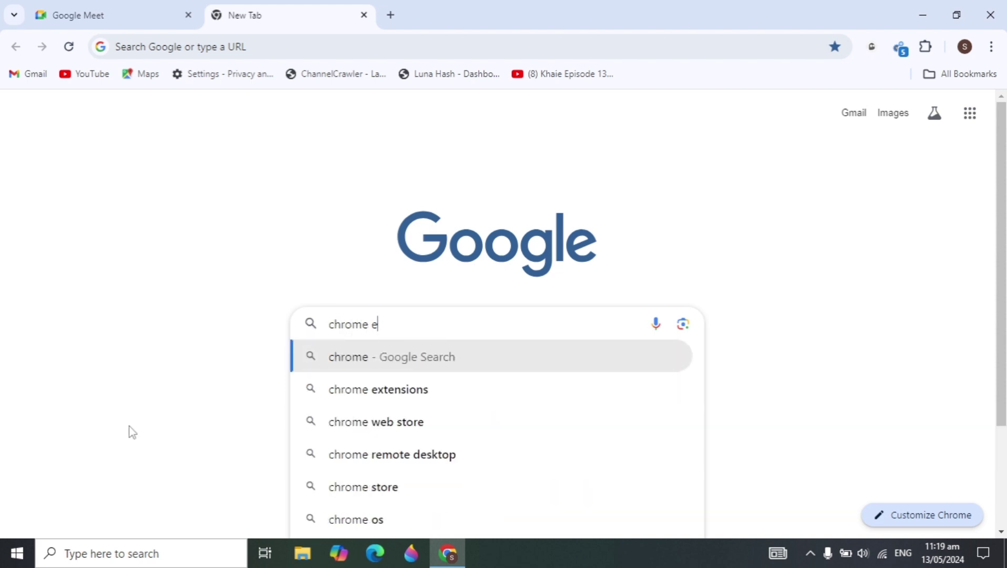
text(xtensi)
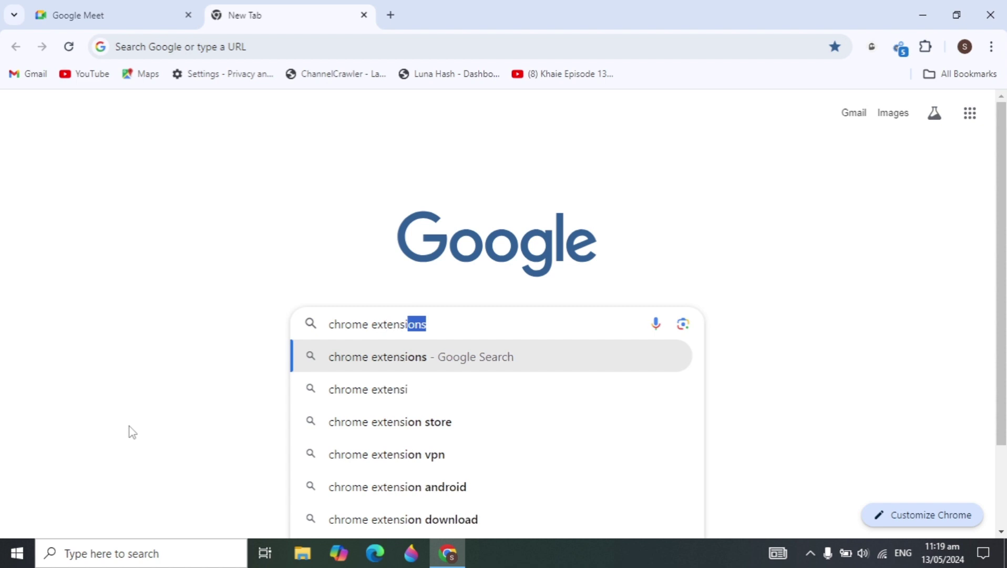
text(ons)
key(Return)
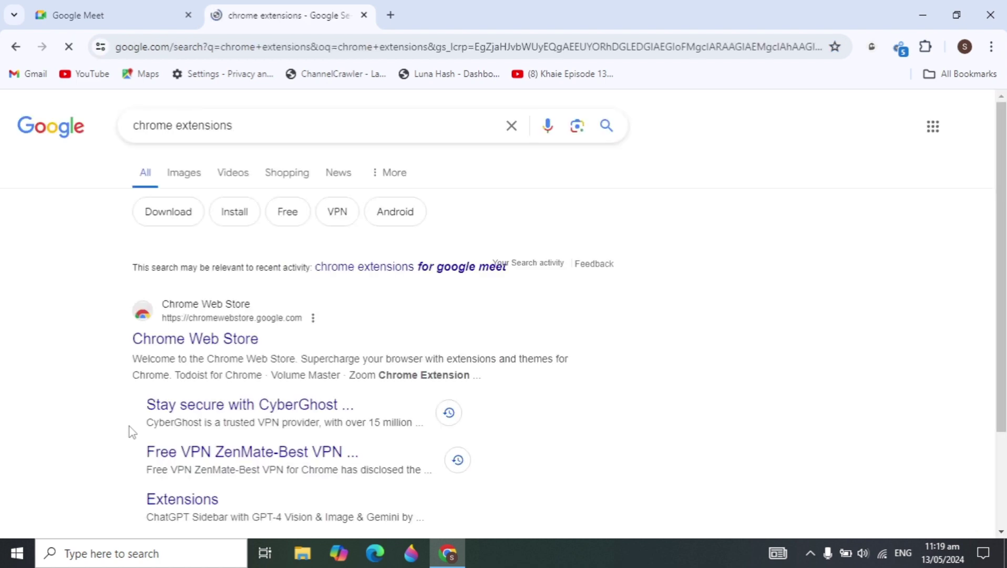
scroll(91, 388, down, 1)
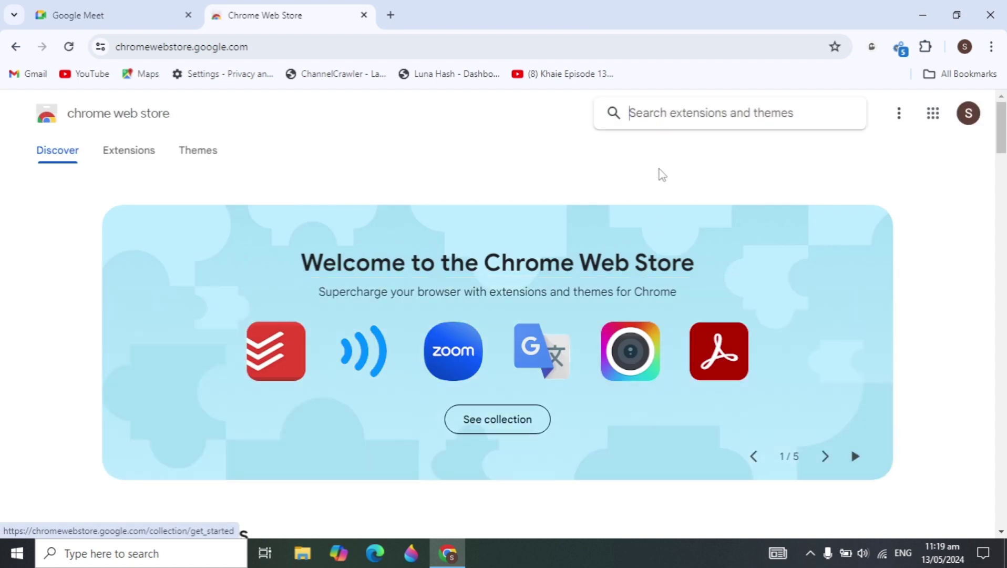
Step: Search the Chrome Web Store for 'screen recorder' and browse the listed extensions and ratings
click(702, 108)
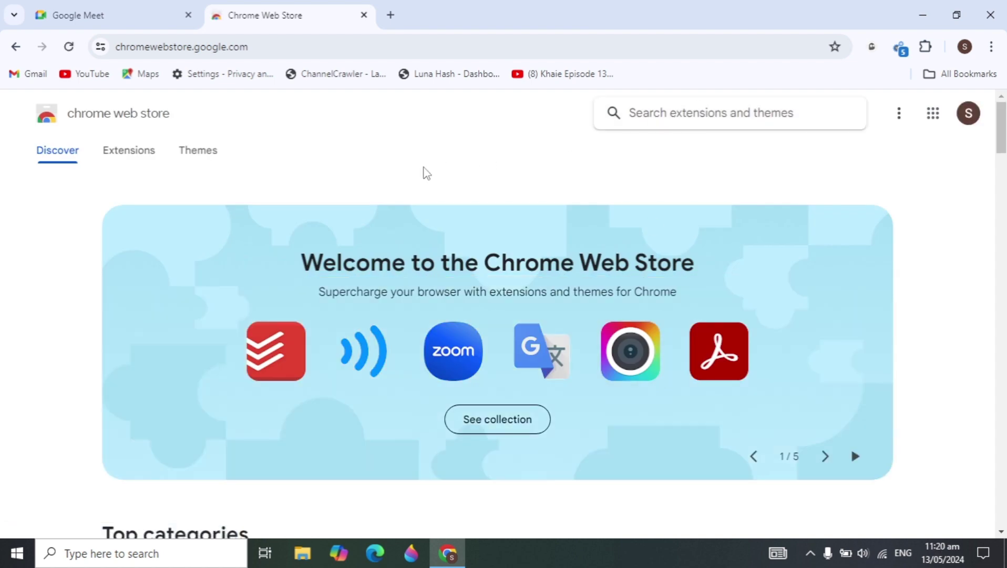
text(screen recorder)
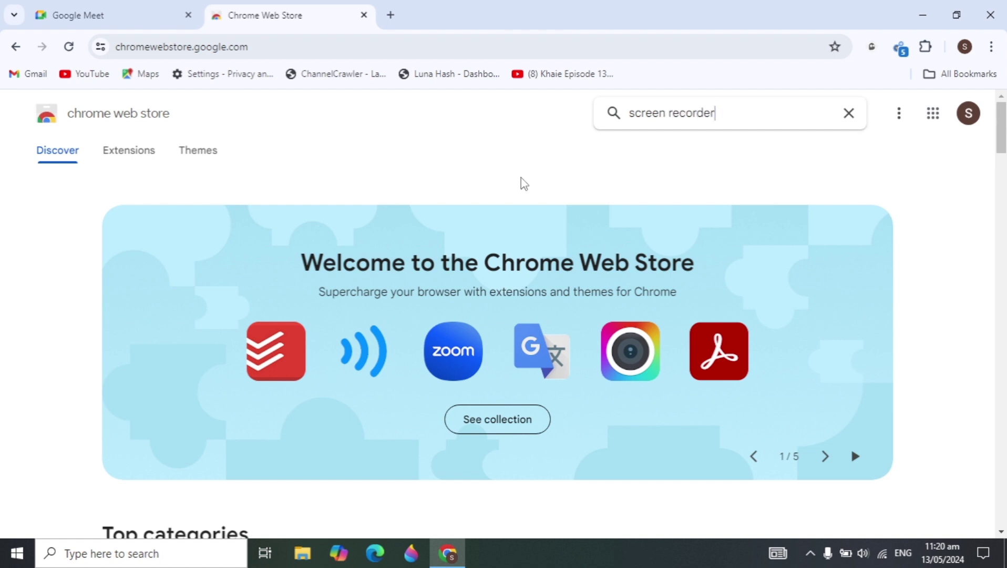
key(Return)
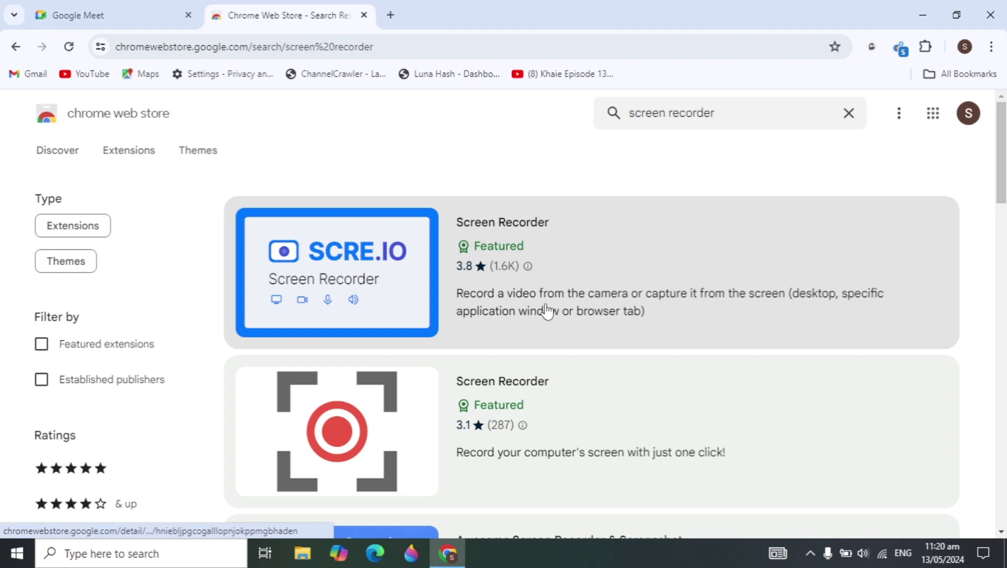
scroll(547, 310, down, 2)
scroll(547, 310, up, 2)
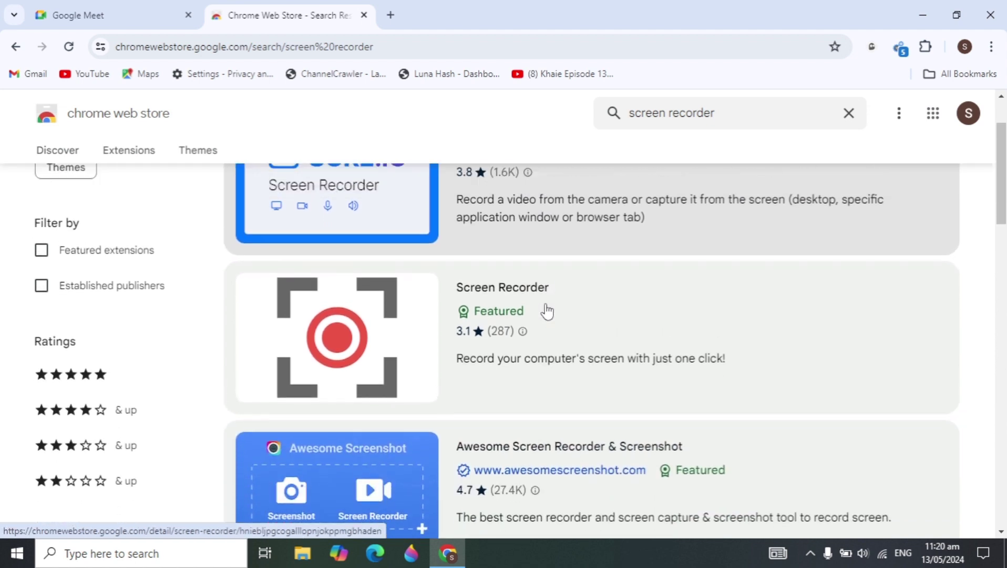
scroll(547, 311, down, 3)
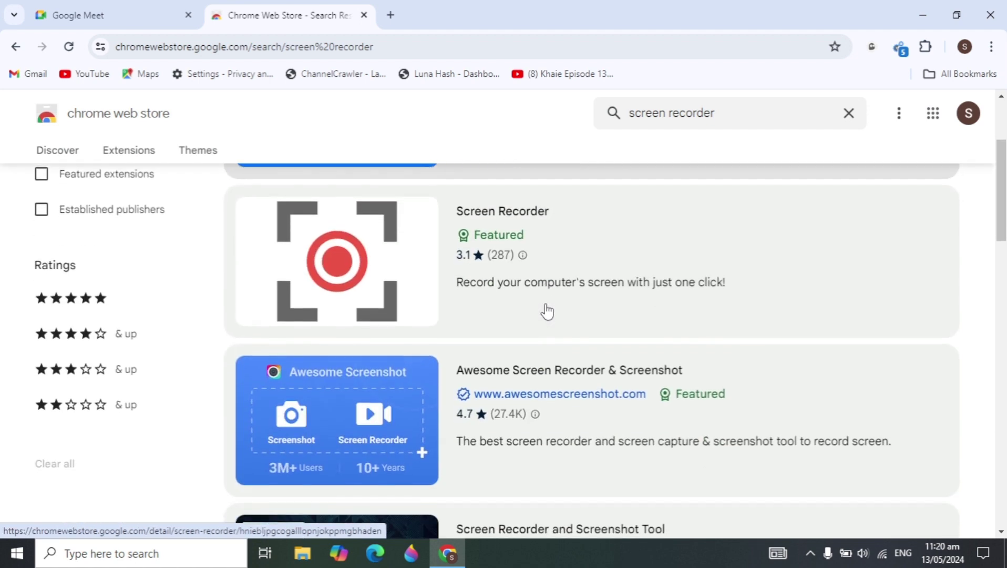
scroll(547, 310, up, 3)
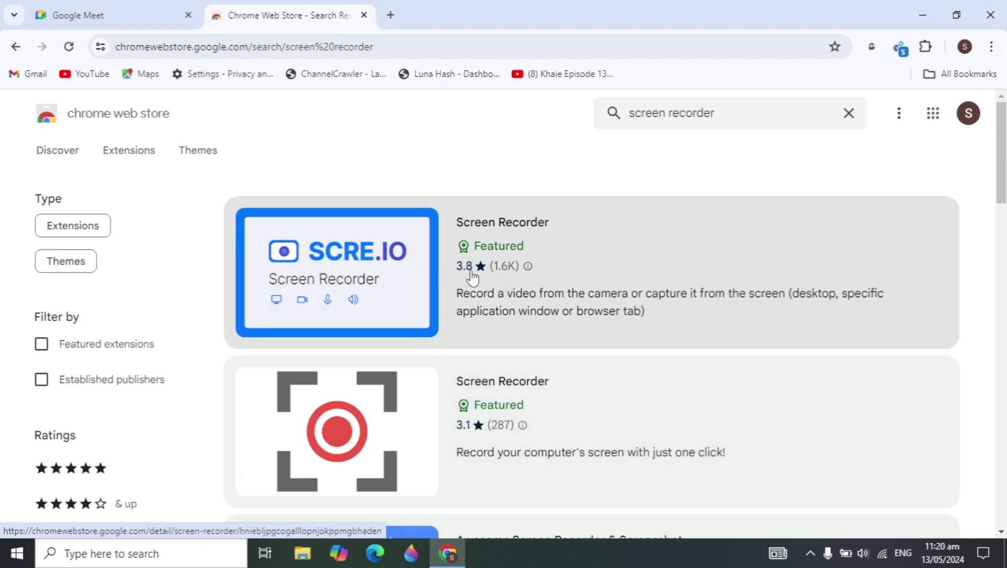
scroll(472, 276, down, 4)
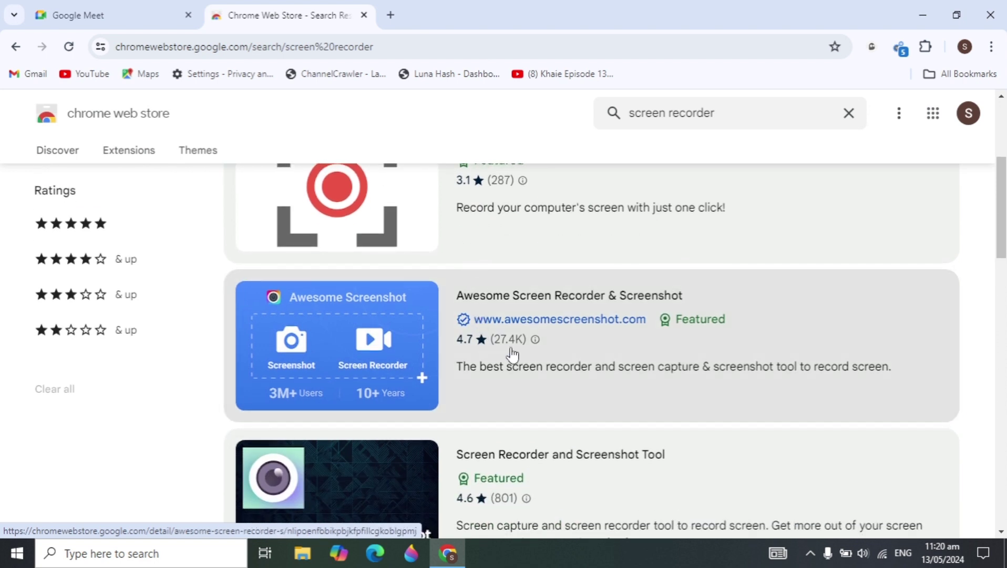
scroll(536, 352, down, 3)
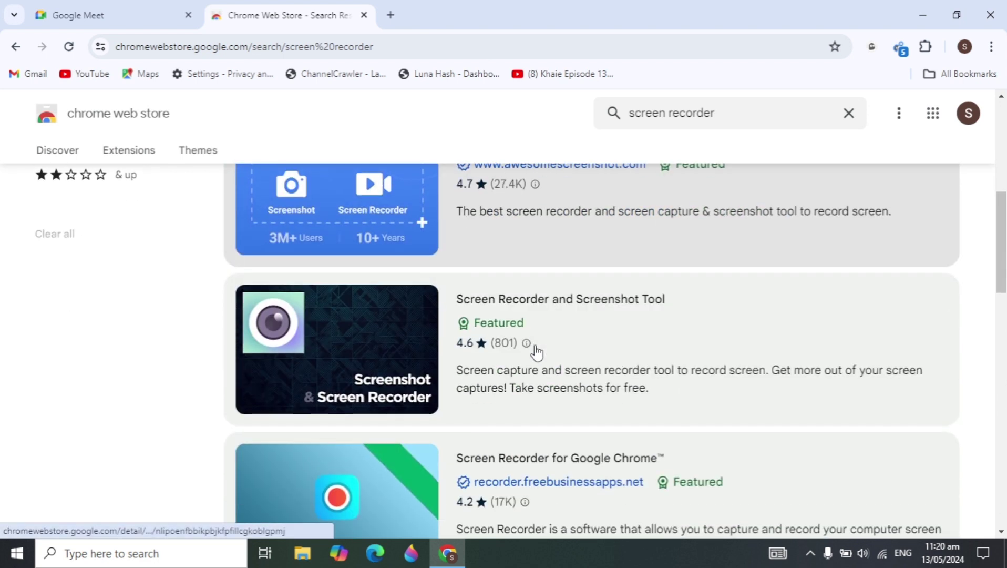
scroll(536, 352, up, 3)
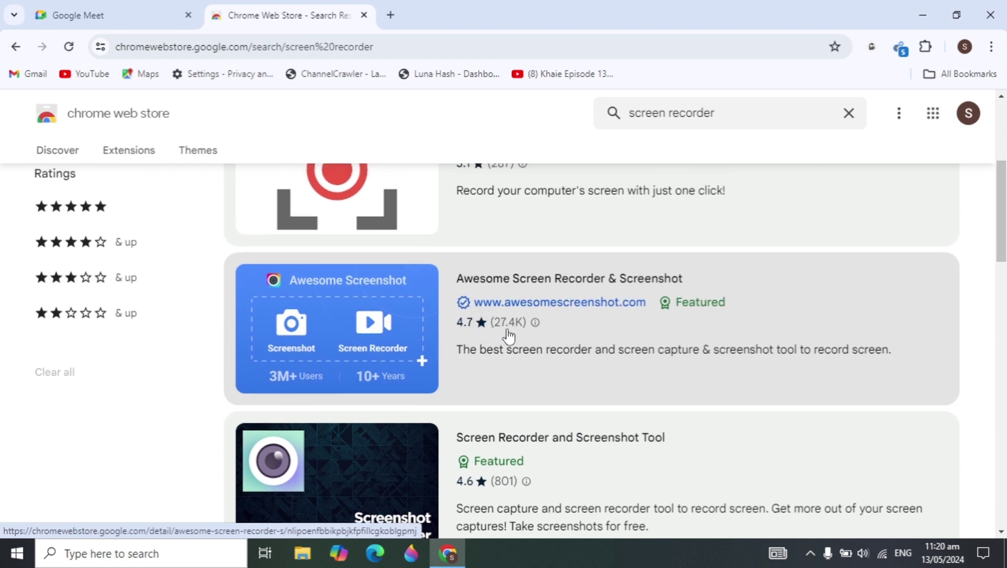
Step: Add Awesome Screen Recorder & Screenshot to Chrome from its listing and check the download
click(522, 265)
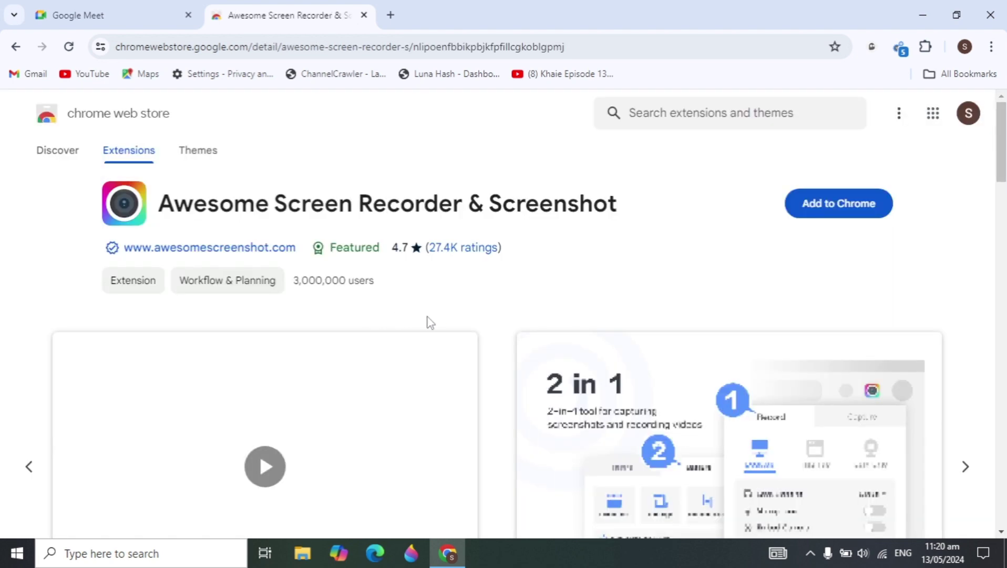
click(830, 217)
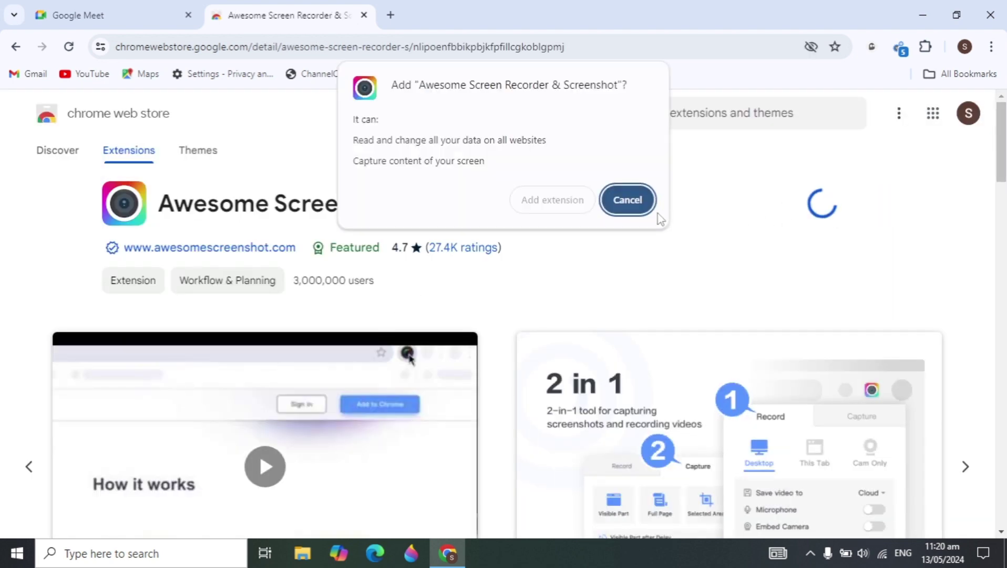
click(553, 201)
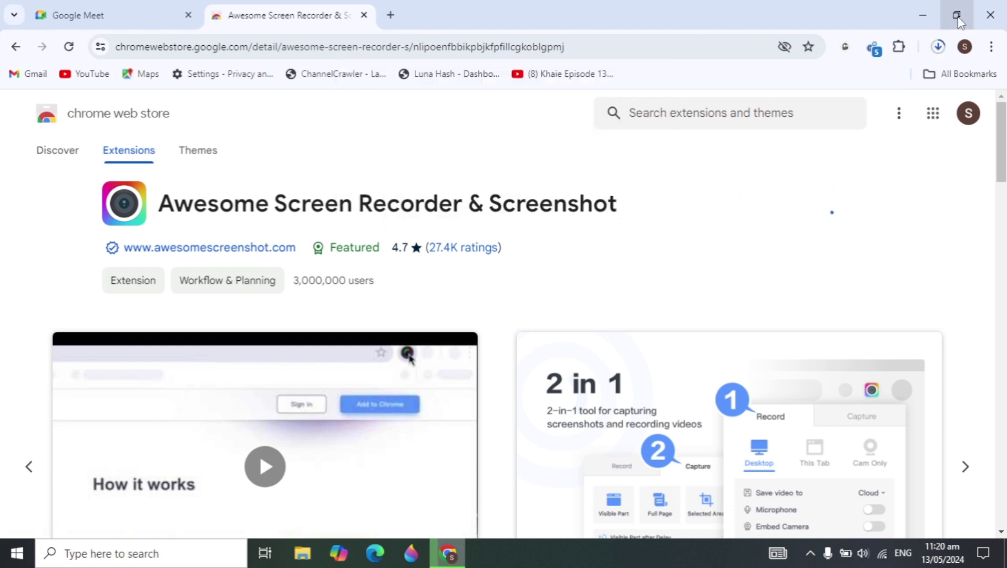
click(938, 47)
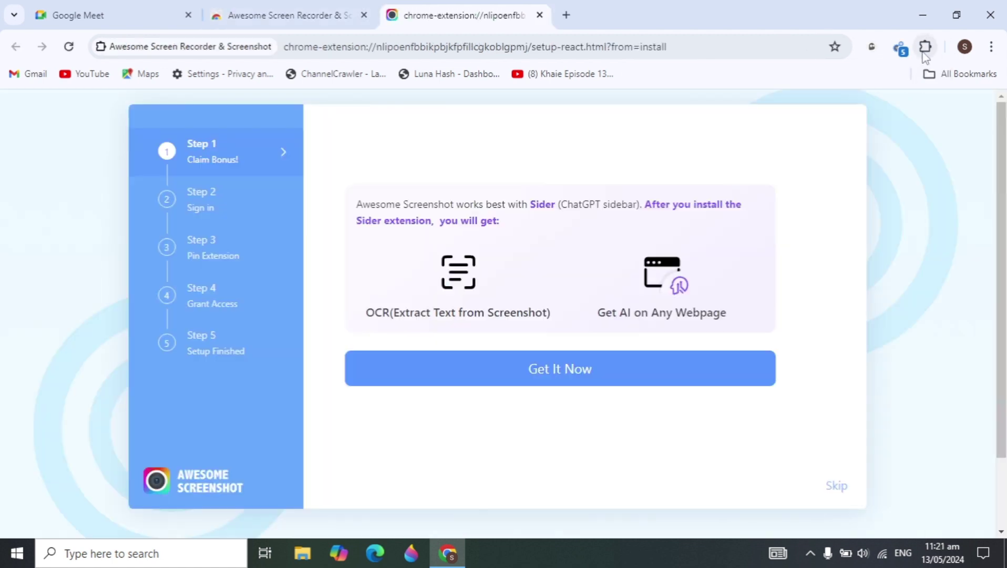
Step: Pin Awesome Screen Recorder to the Chrome toolbar from the Extensions menu
click(925, 48)
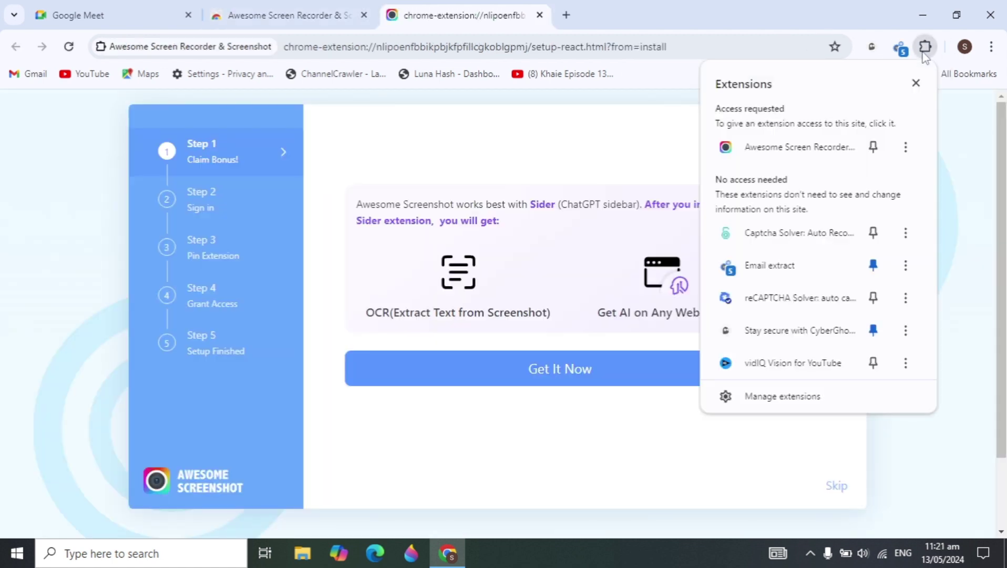
click(873, 151)
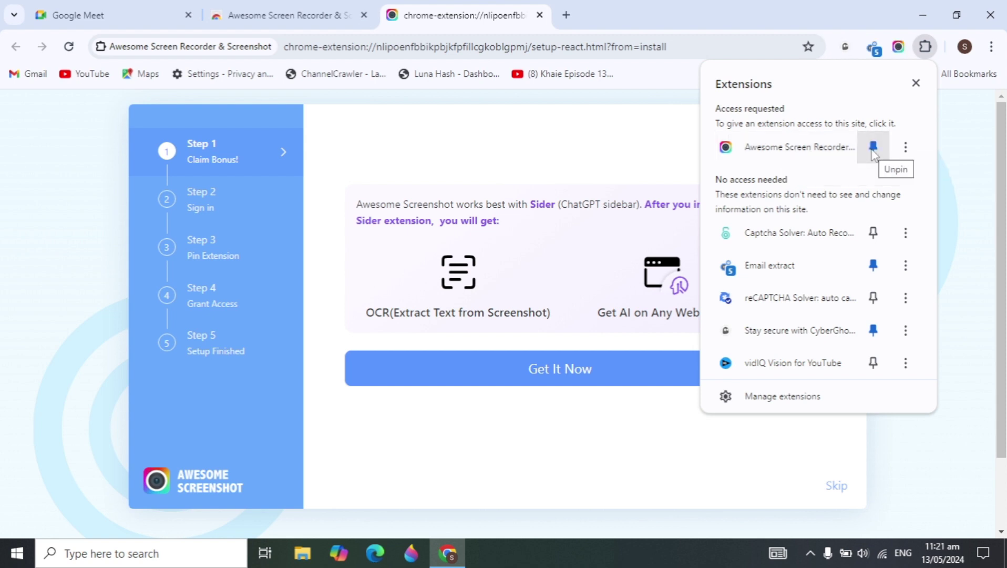
click(979, 242)
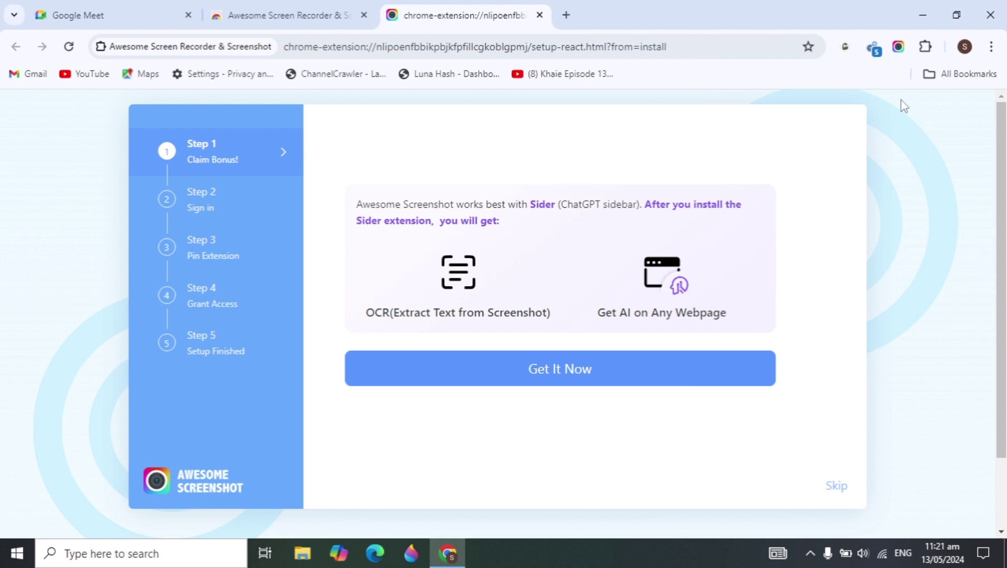
Step: Try the Awesome Screenshot recorder popup, close it, and return to the Google Meet tab
click(898, 47)
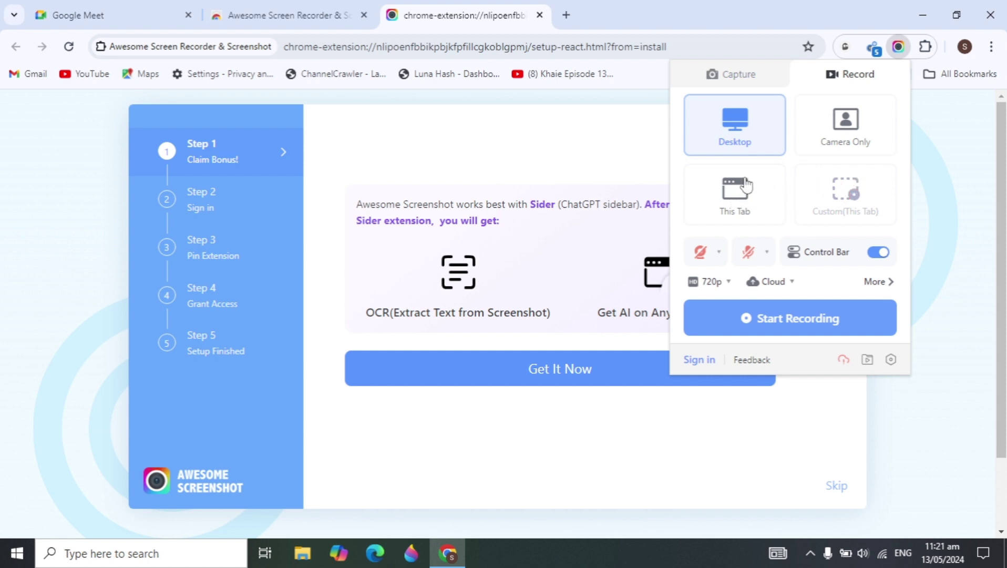
click(917, 220)
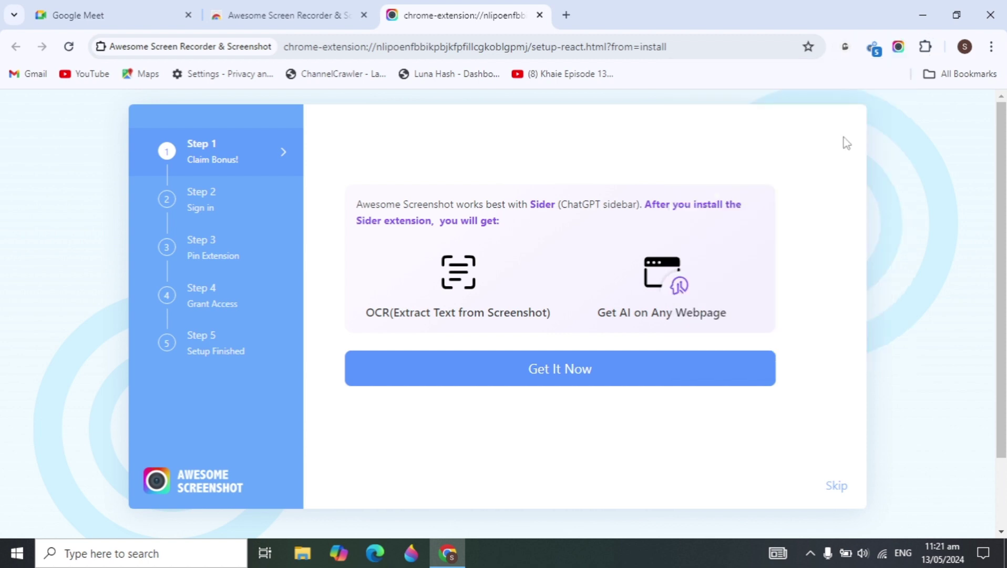
click(112, 16)
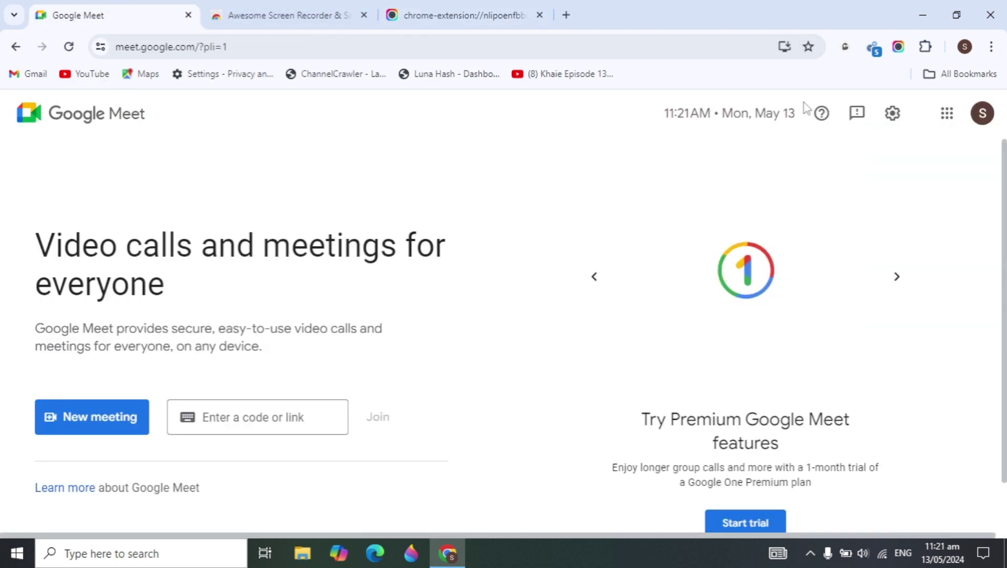
Step: Show the Awesome Screenshot recorder over Meet, set to This Tab at 720p with tab sound
click(898, 47)
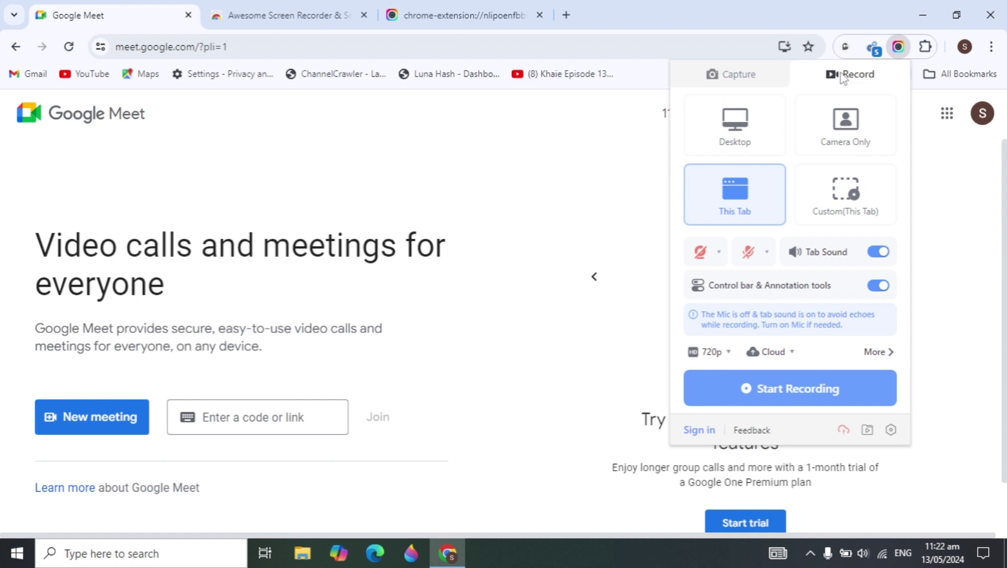
Step: Start recording and allow the extension camera and microphone access this time
click(750, 254)
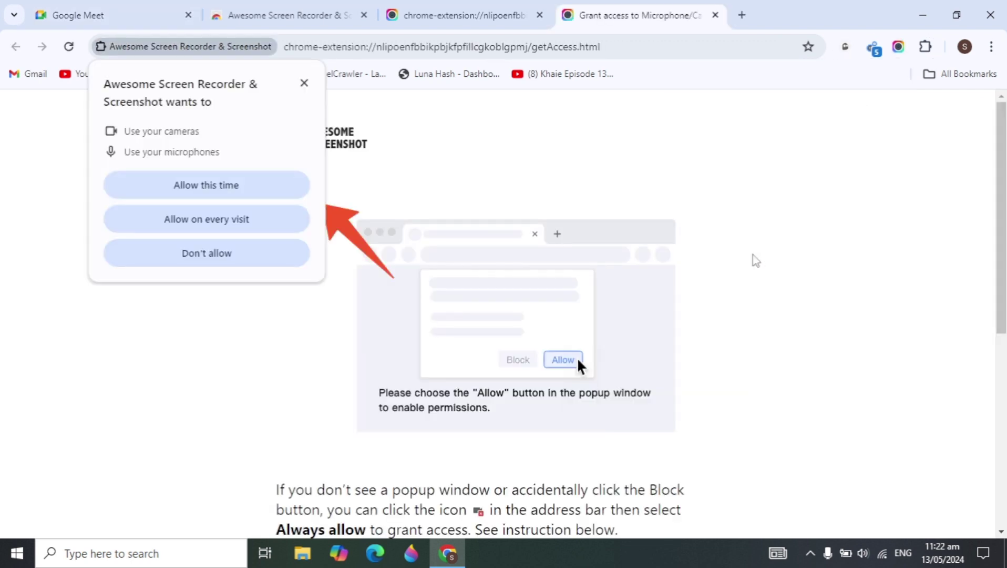
click(254, 185)
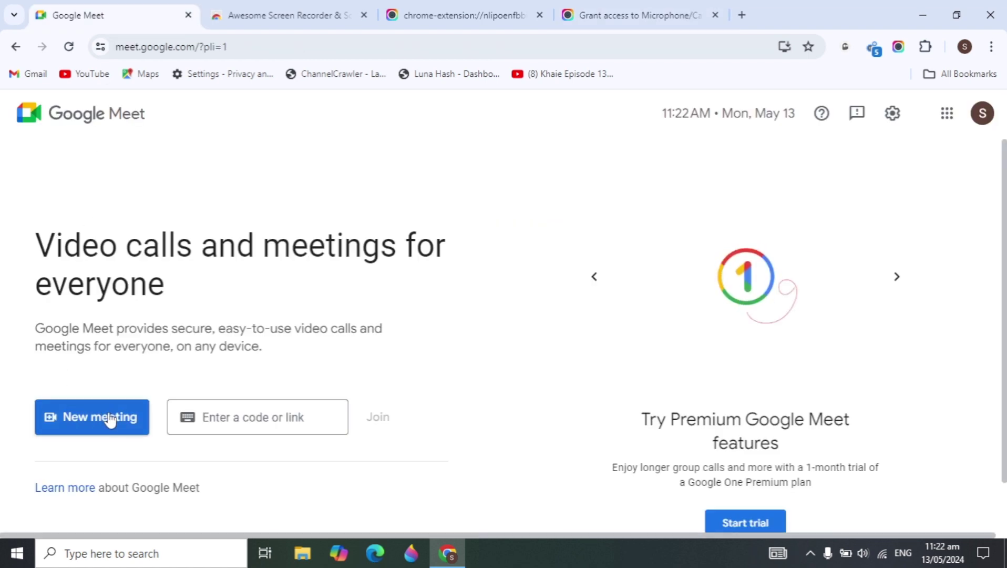
Step: Start an instant Google Meet meeting and let it use the microphone and camera
click(107, 416)
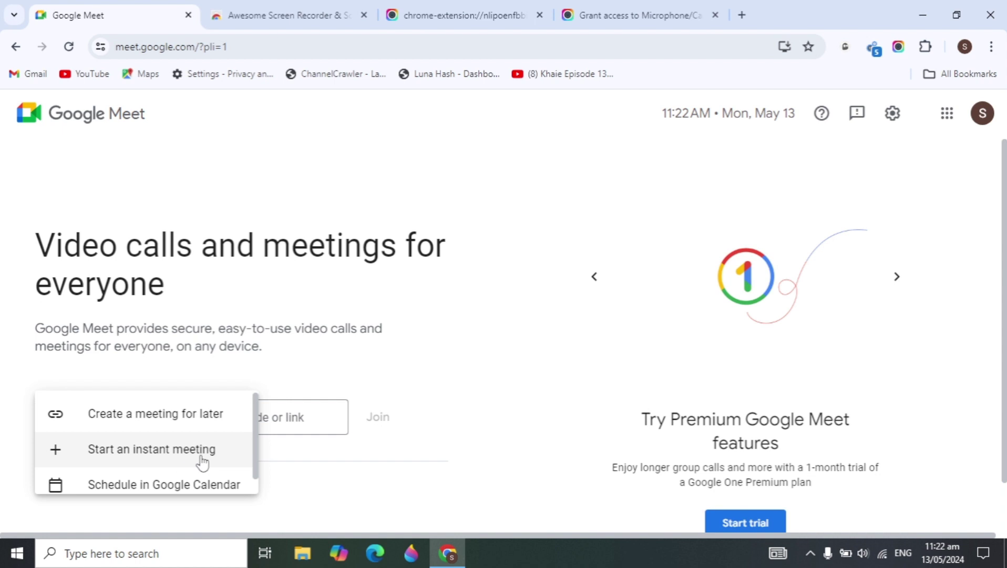
click(202, 462)
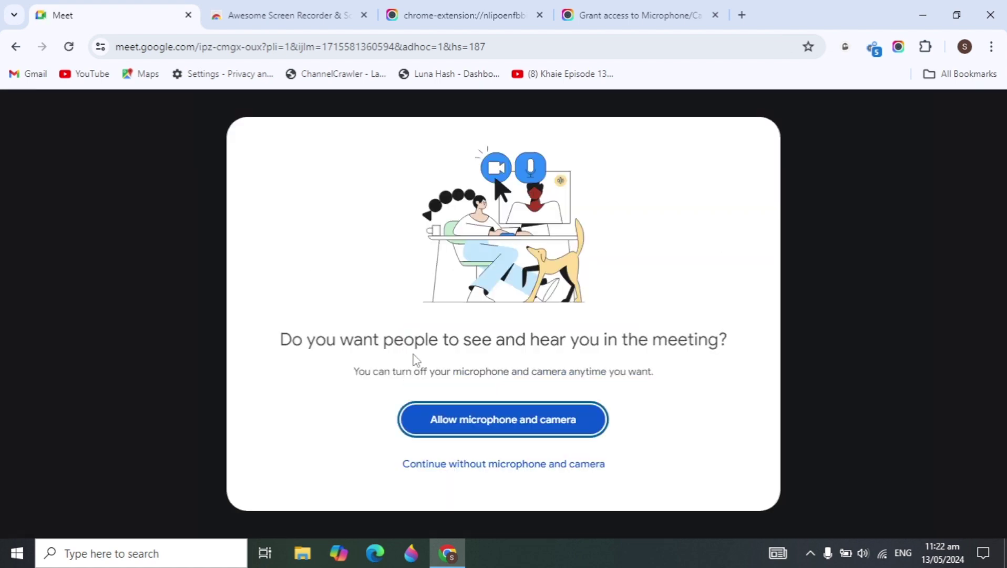
click(462, 418)
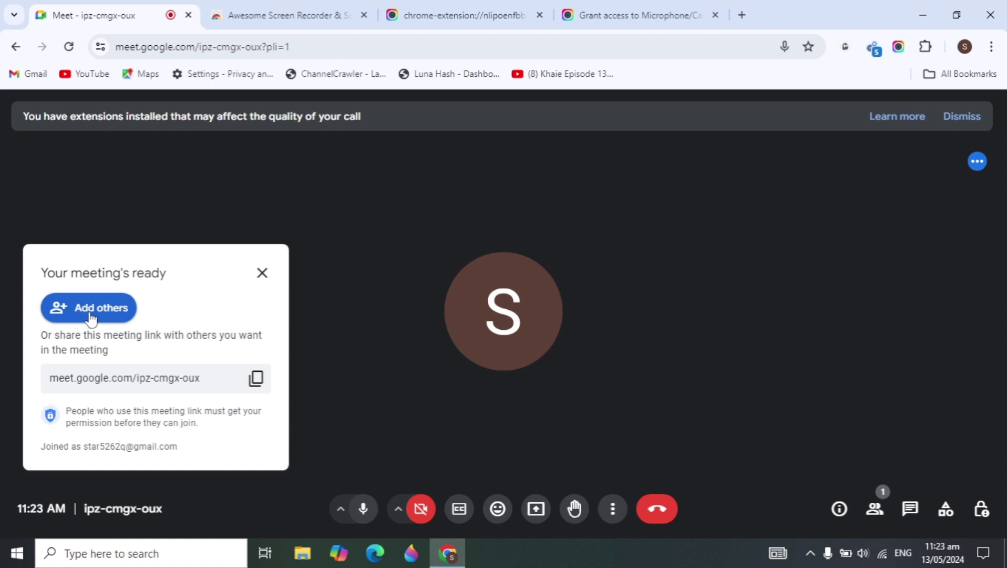
Step: Start a tab recording from the extension's Record tab and follow the Sign in prompt
mouse_move(518, 365)
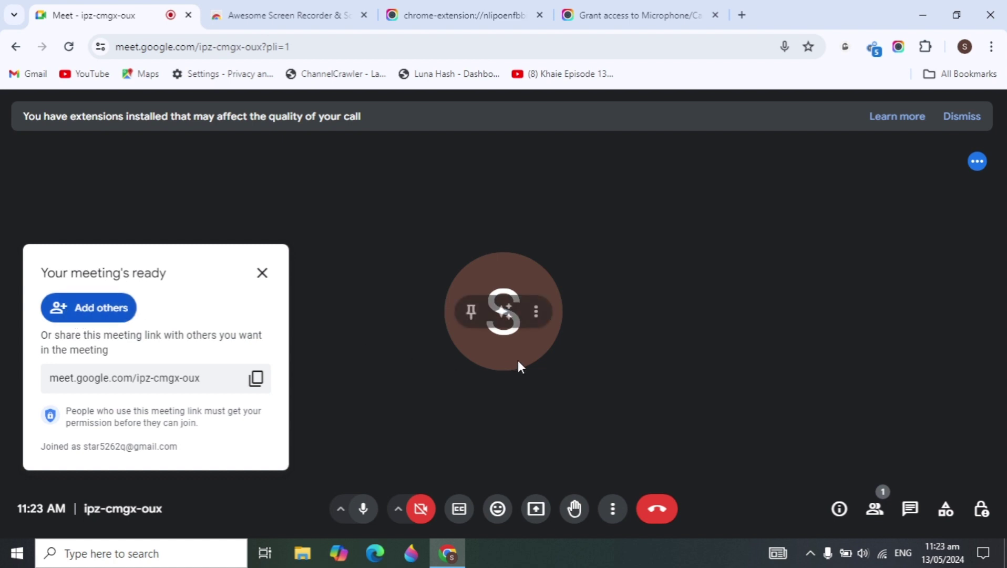
click(898, 46)
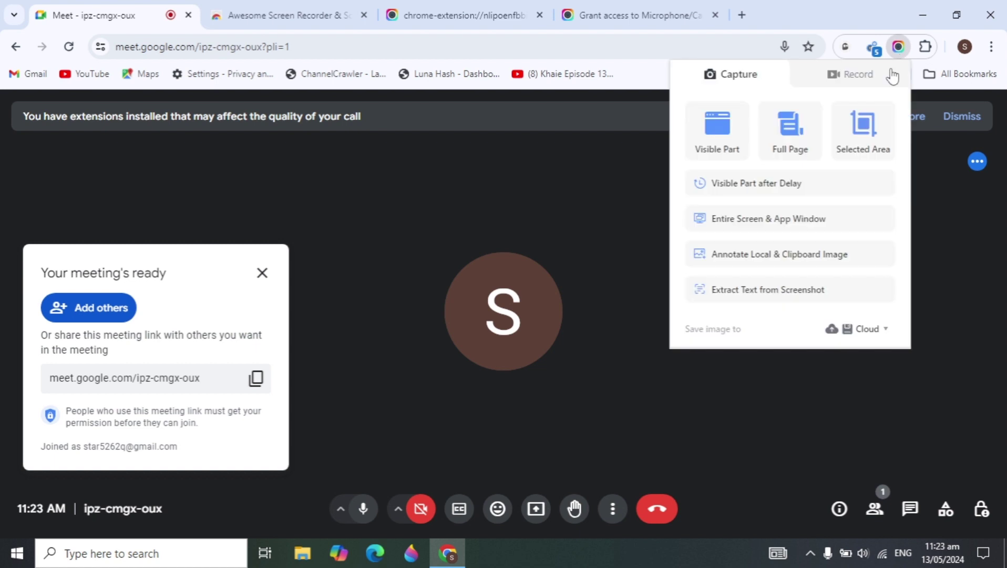
click(890, 74)
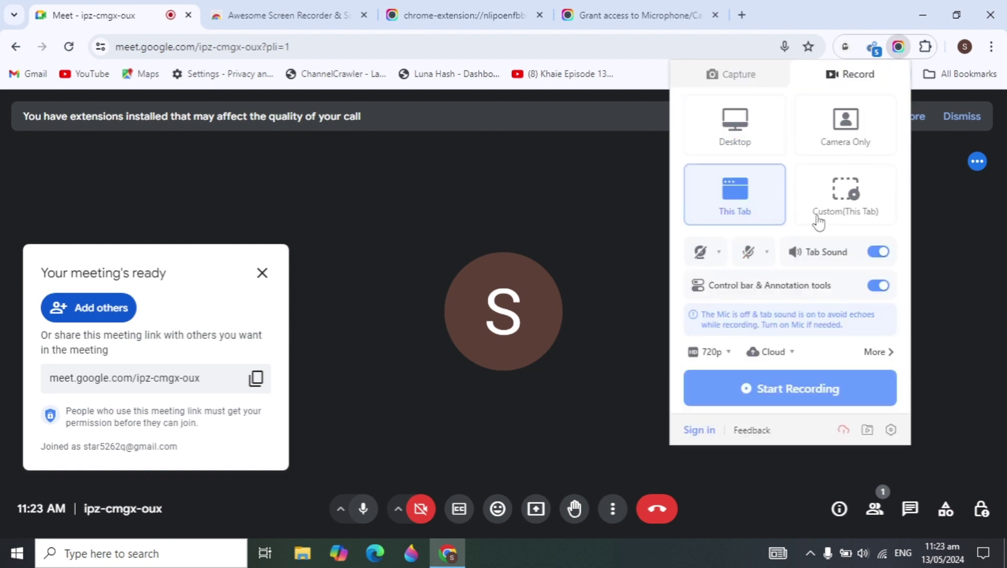
click(838, 389)
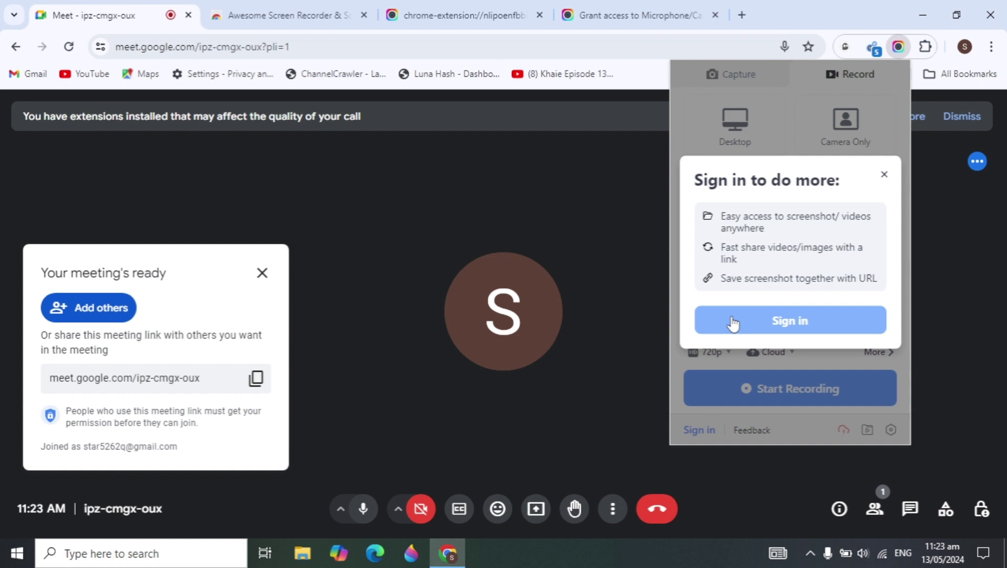
click(789, 320)
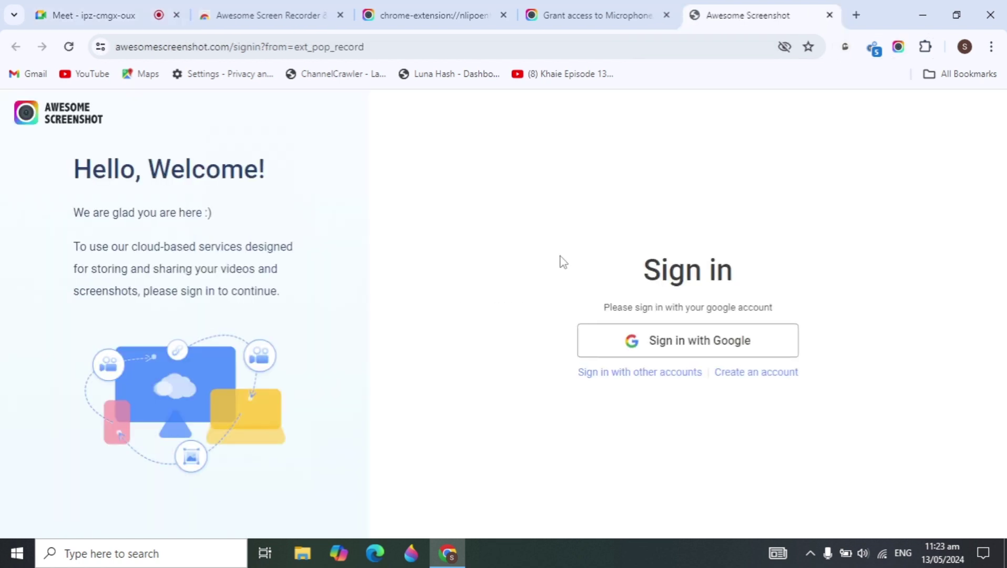
Step: Create an Awesome Screenshot account via Sign up with Google, then return to the meeting tab
click(749, 375)
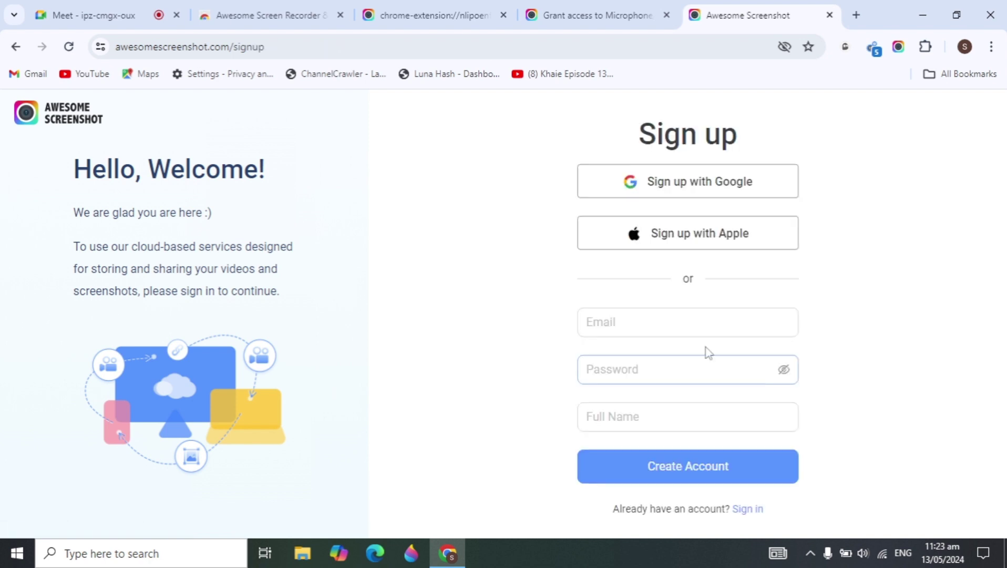
click(684, 195)
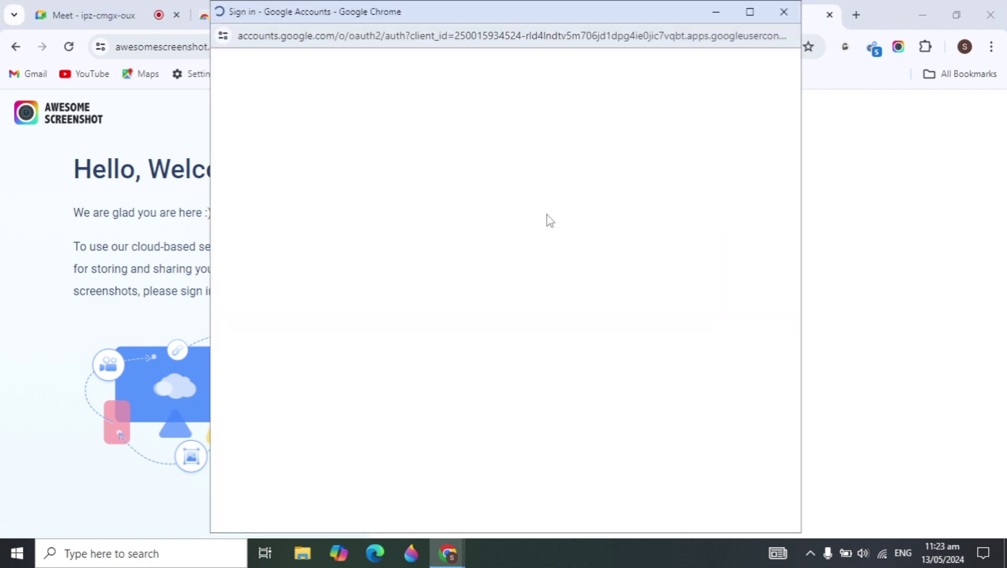
click(653, 153)
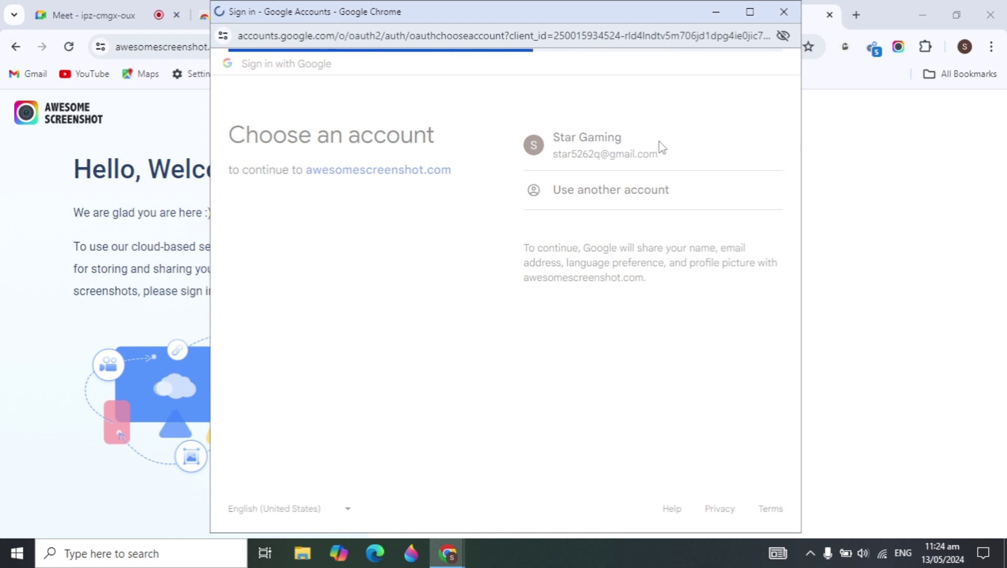
click(593, 295)
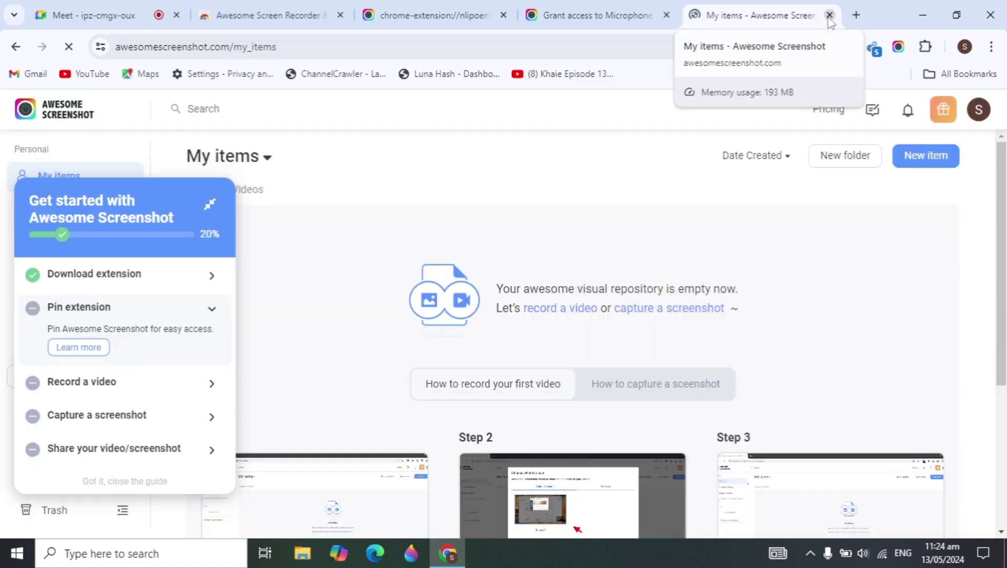
click(138, 8)
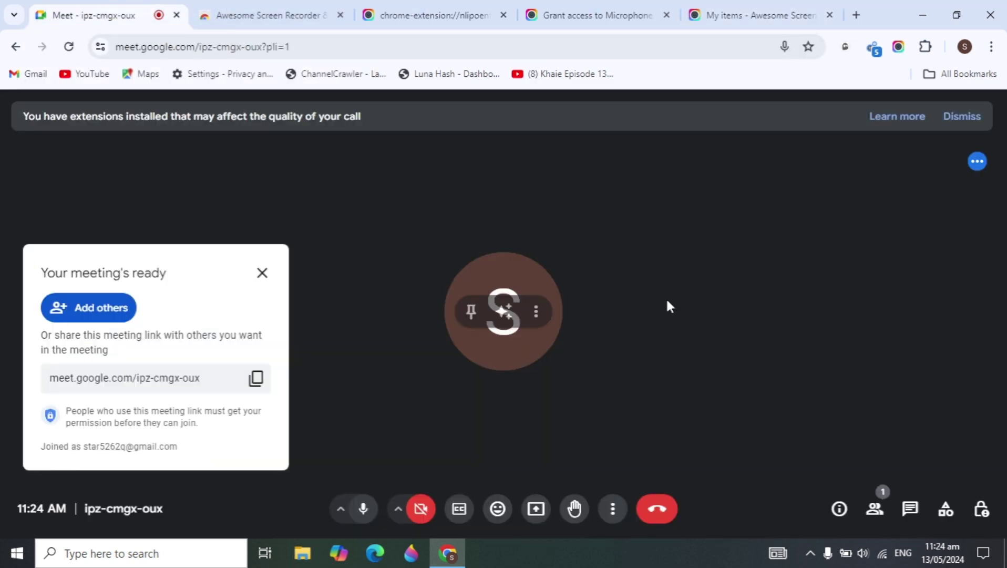
Step: Record the ipz-cmgx-oux Meet tab with the microphone turned on
click(900, 48)
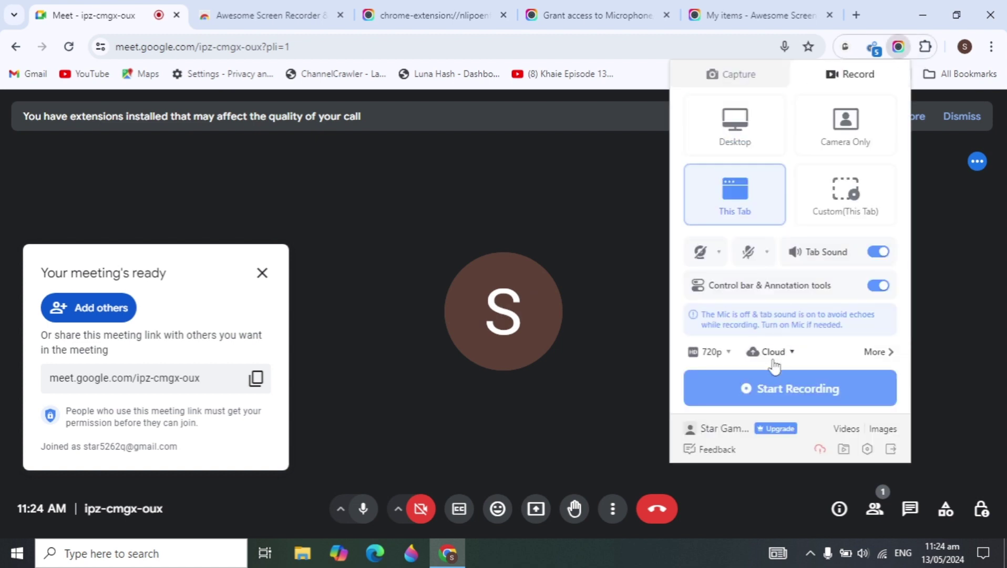
click(749, 253)
click(809, 392)
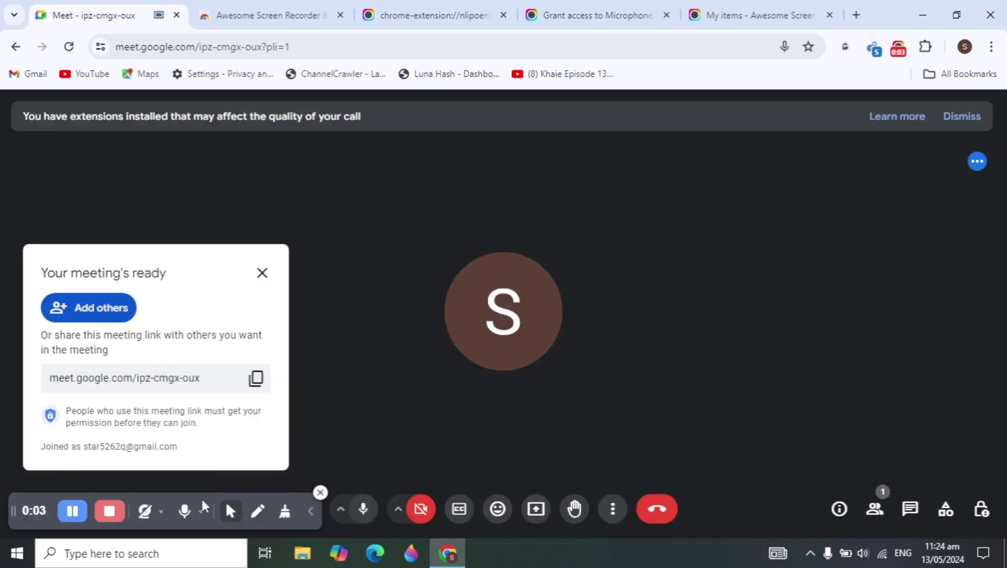
Step: Close the meeting-ready panel and turn on the Highlight Mouse cursor effect
click(262, 272)
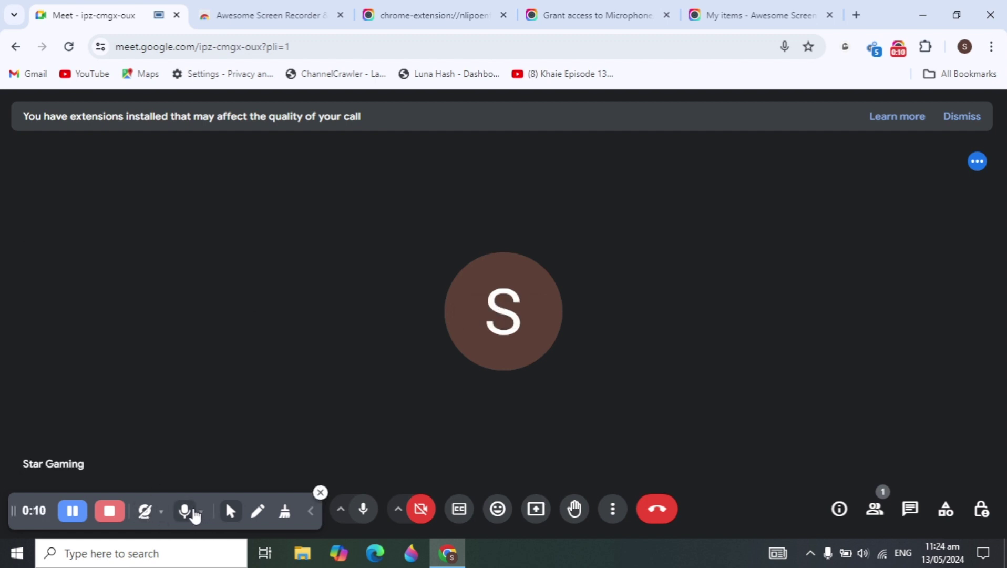
click(232, 514)
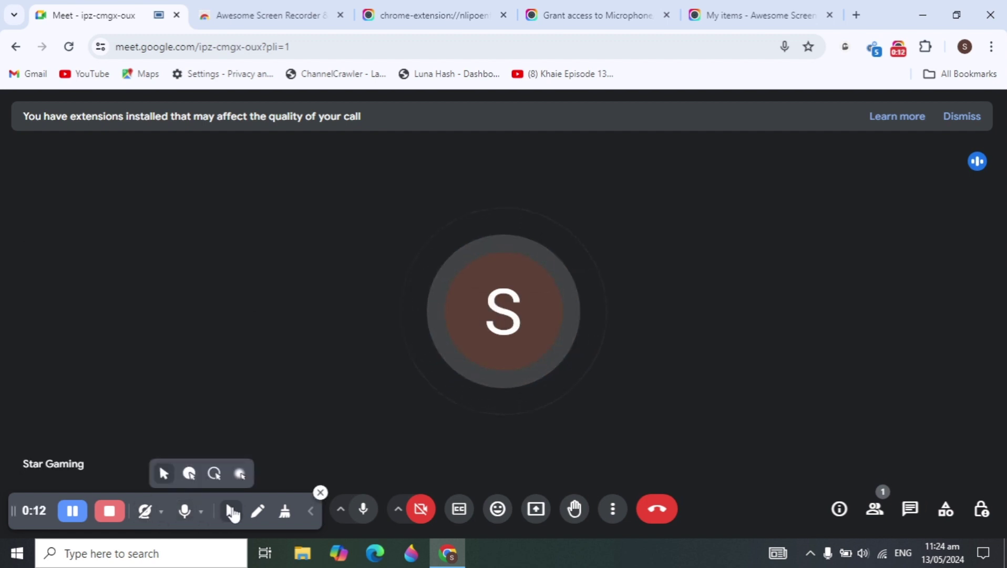
click(189, 474)
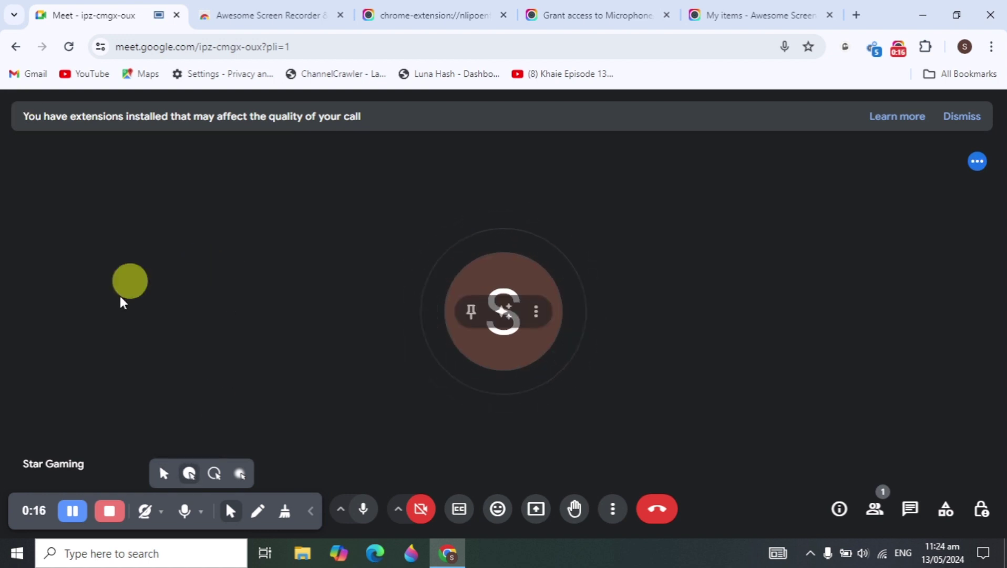
Step: Sketch a red pen loop and arrow beside the avatar, then sweep the annotations away
click(256, 521)
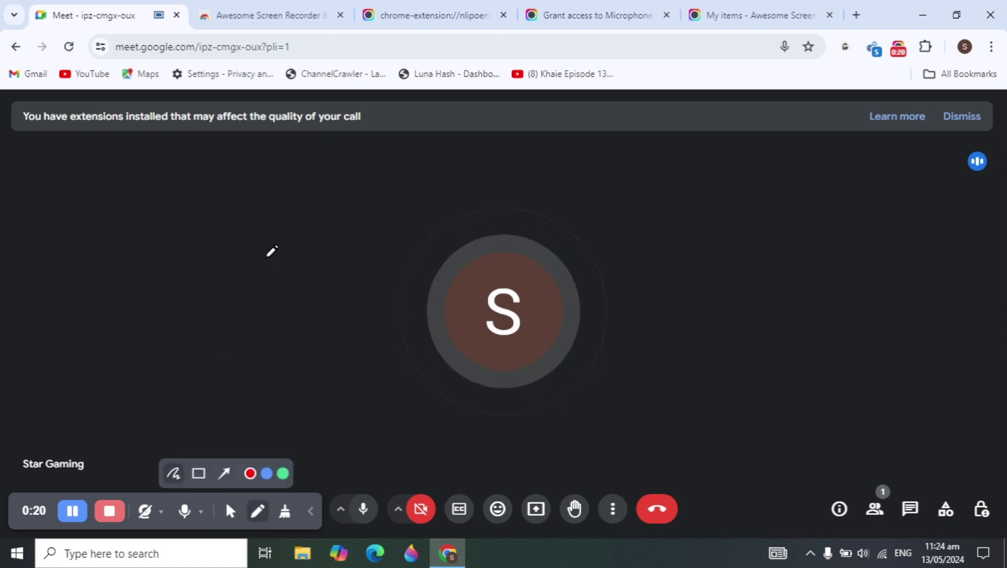
drag(261, 258, 288, 357)
mouse_move(283, 227)
mouse_down()
mouse_move(372, 318)
mouse_move(398, 387)
mouse_move(228, 372)
mouse_up()
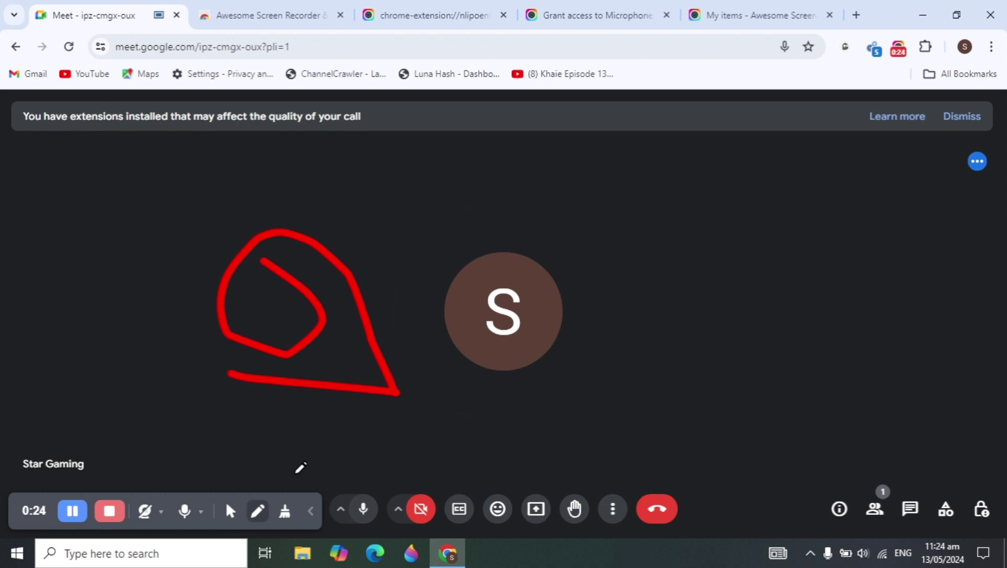
click(288, 519)
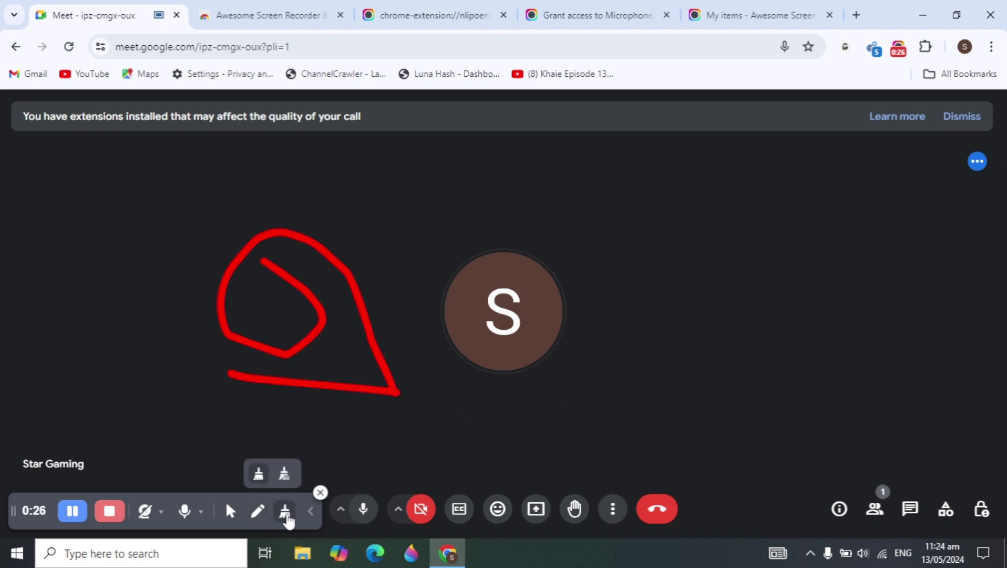
click(317, 310)
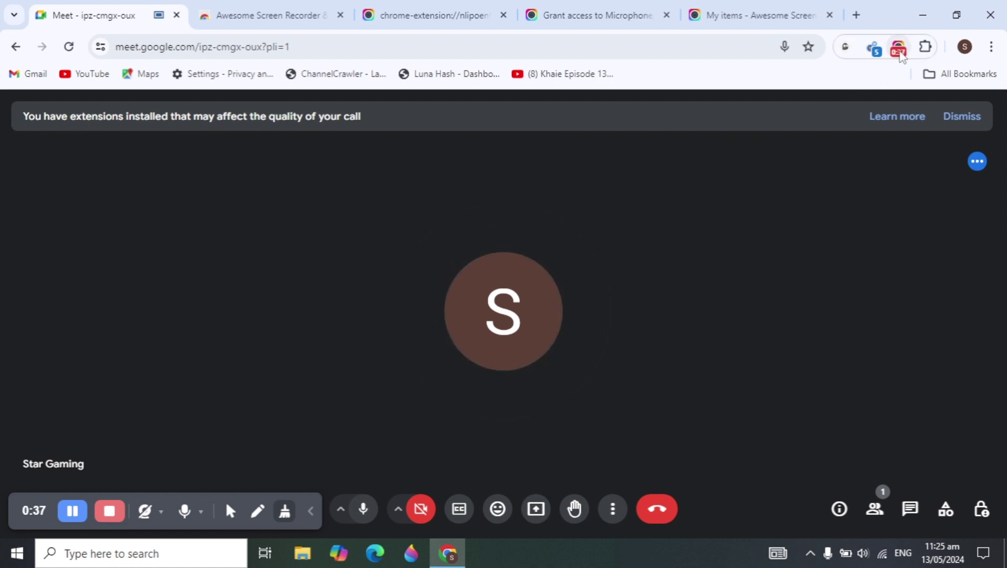
Step: Stop the running screen recording from the extension's toolbar controls
click(898, 47)
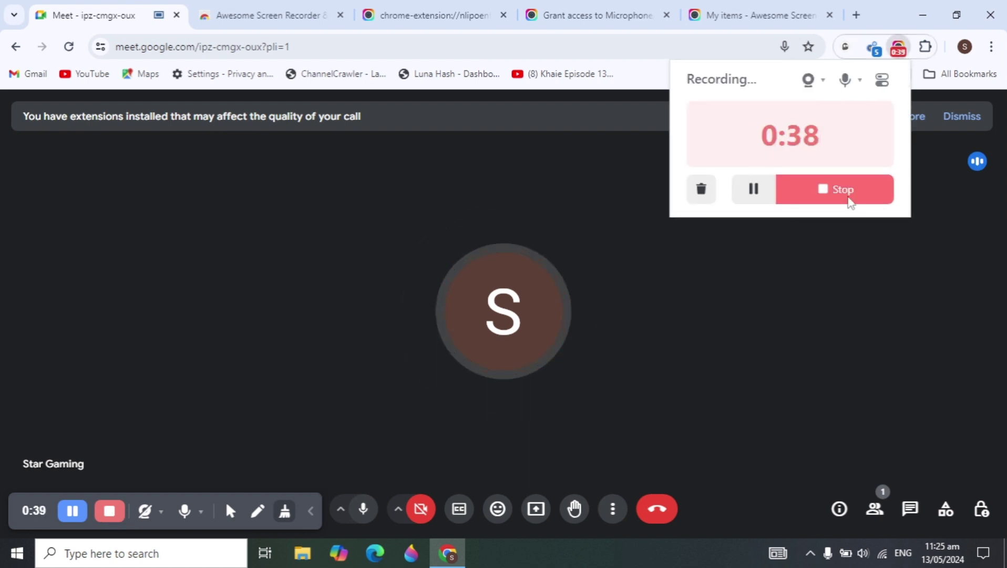
click(797, 198)
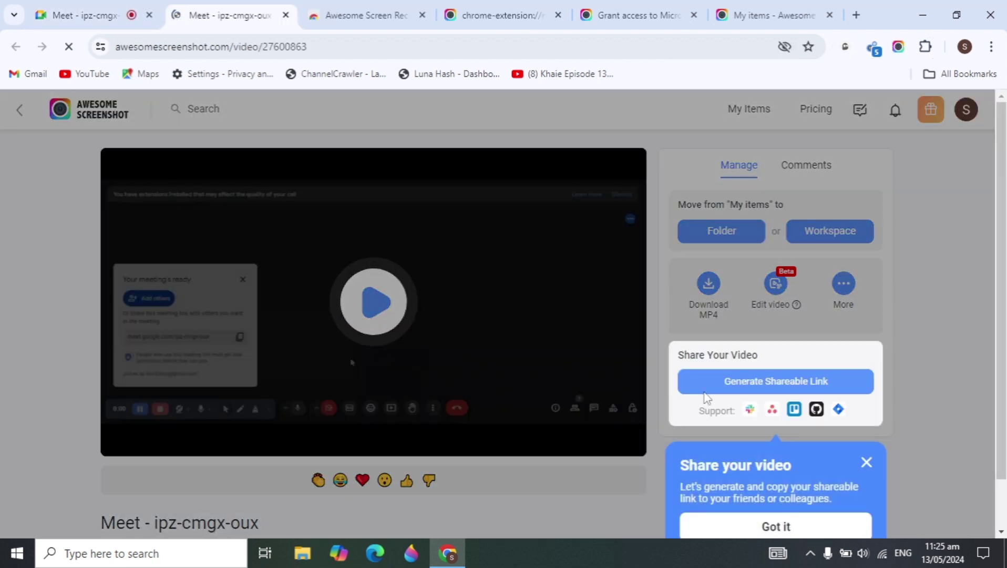
Step: Dismiss the share and comment tips, play and pause the Meet - ipz-cmgx-oux video, then generate its shareable link
click(800, 527)
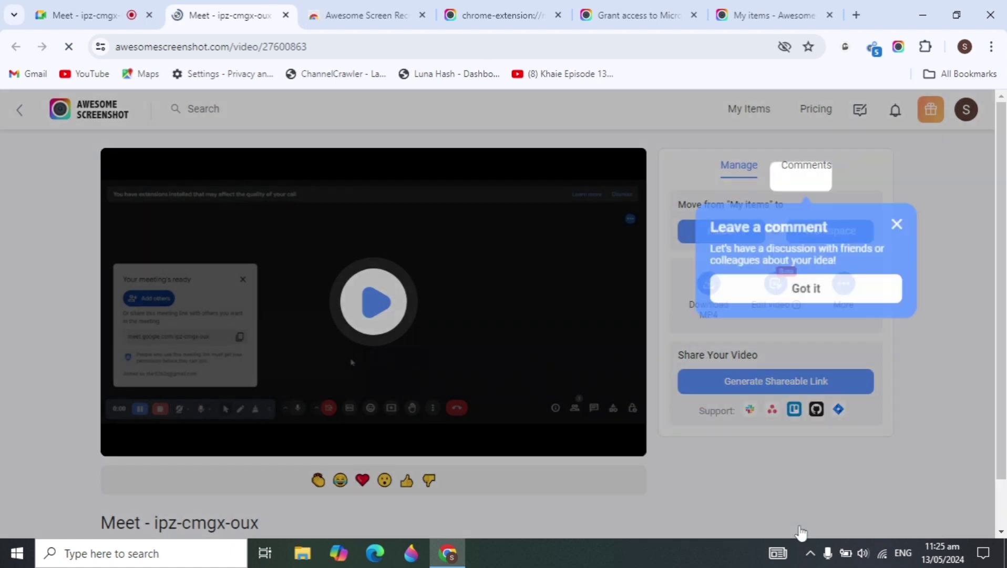
click(837, 285)
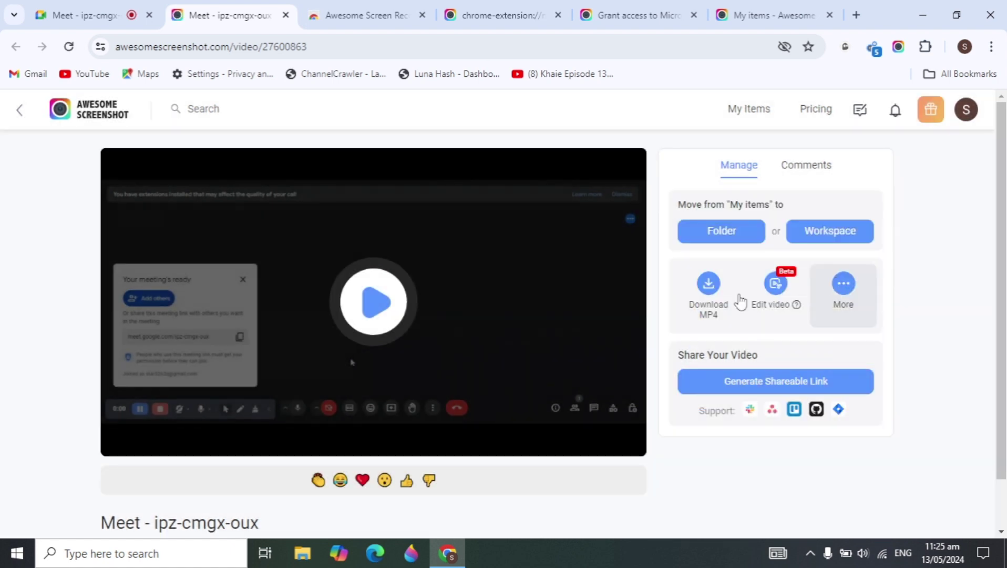
click(371, 321)
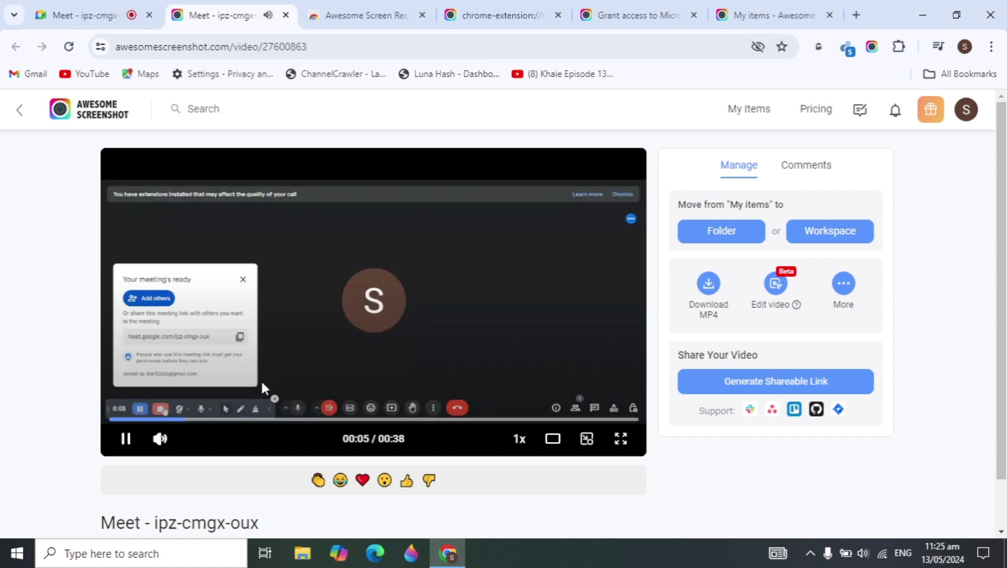
click(125, 439)
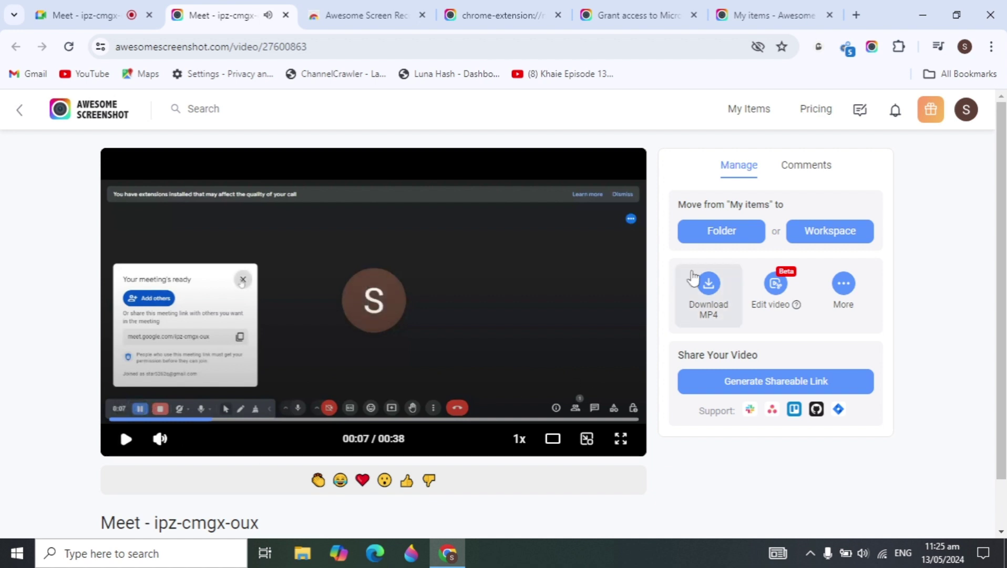
scroll(685, 400, down, 1)
scroll(684, 400, up, 1)
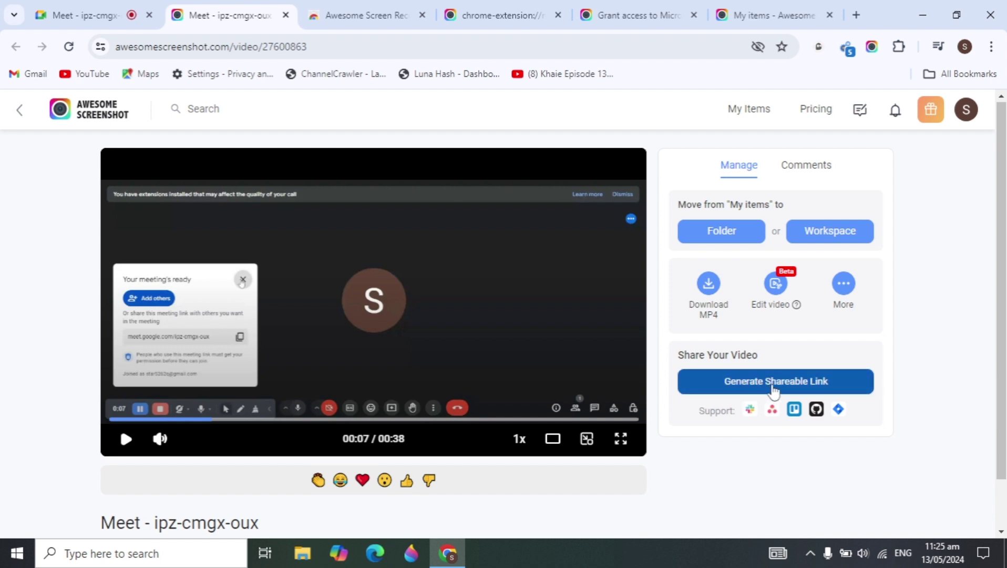
click(780, 383)
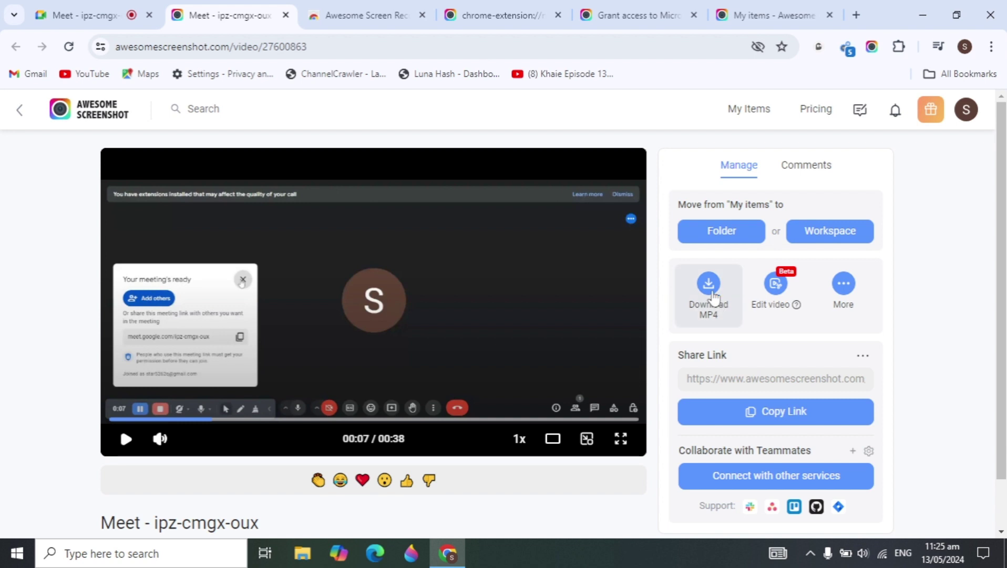
Step: Download the video as Meet - ipz-cmgx-oux.mp4 and check the 981 KB download's progress
click(708, 294)
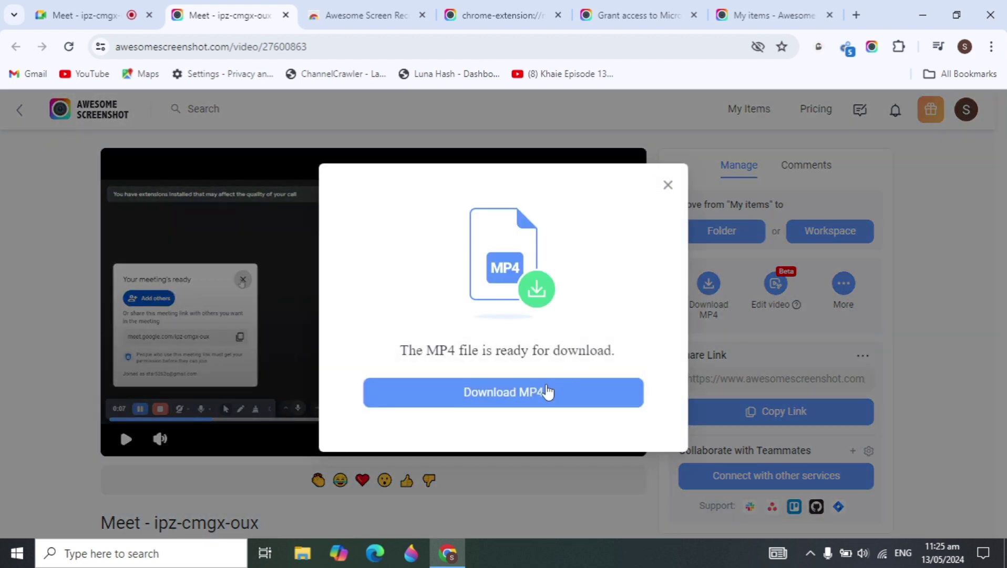
click(547, 392)
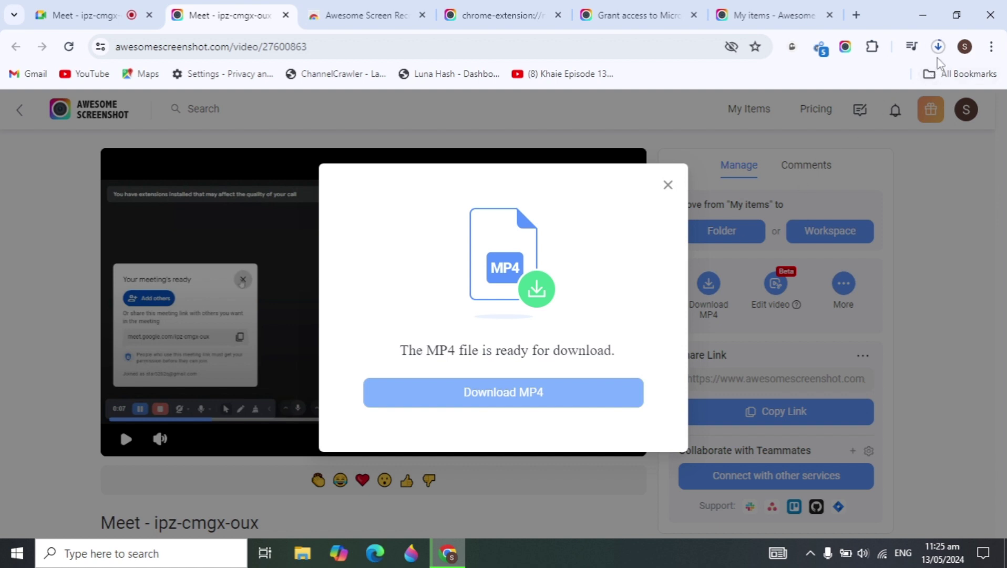
click(938, 47)
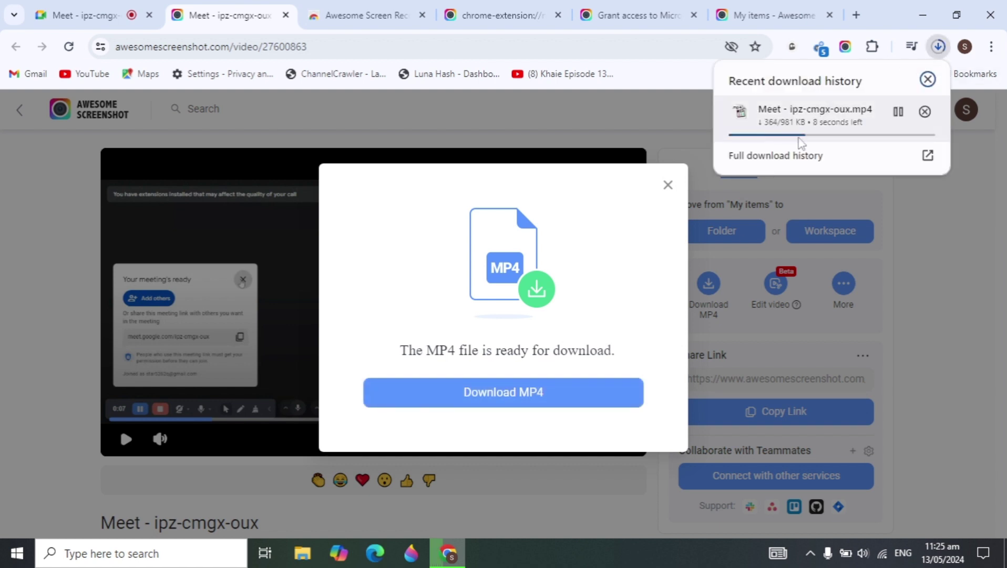